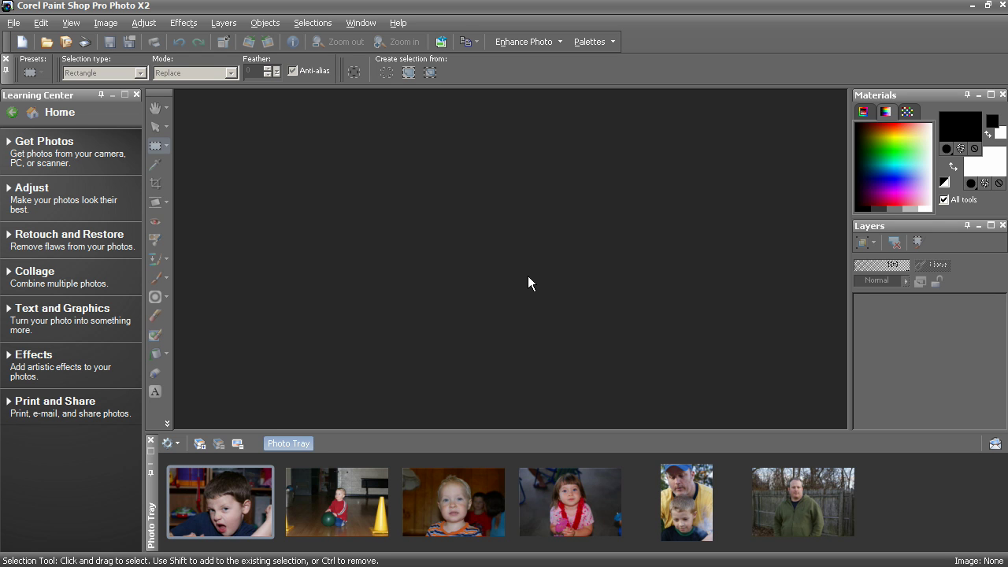
- Open the toddler photo DSC07598.JPG, zoom to 80%, and select the Makeover tool
double_click(343, 497)
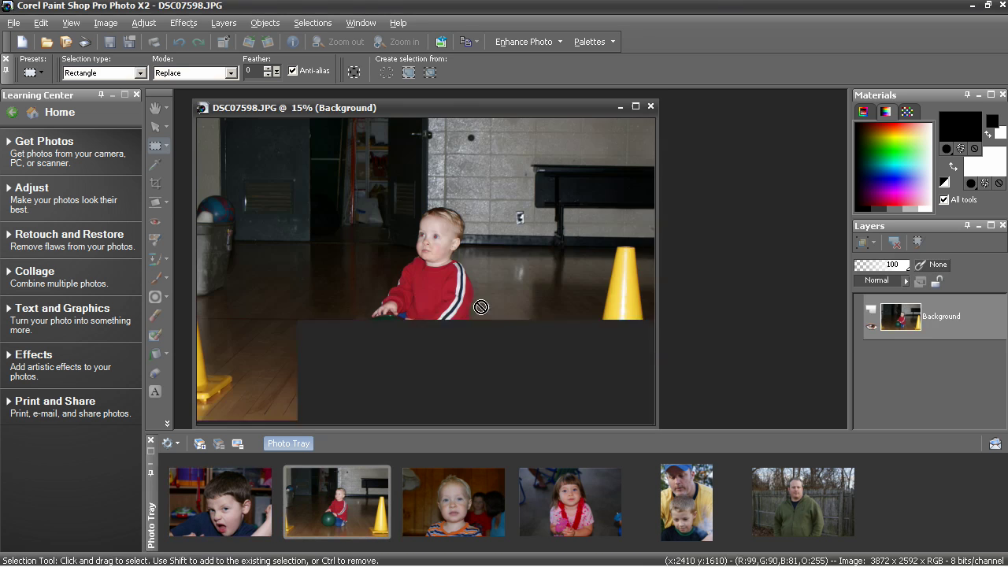
scroll(562, 274, "up", 4)
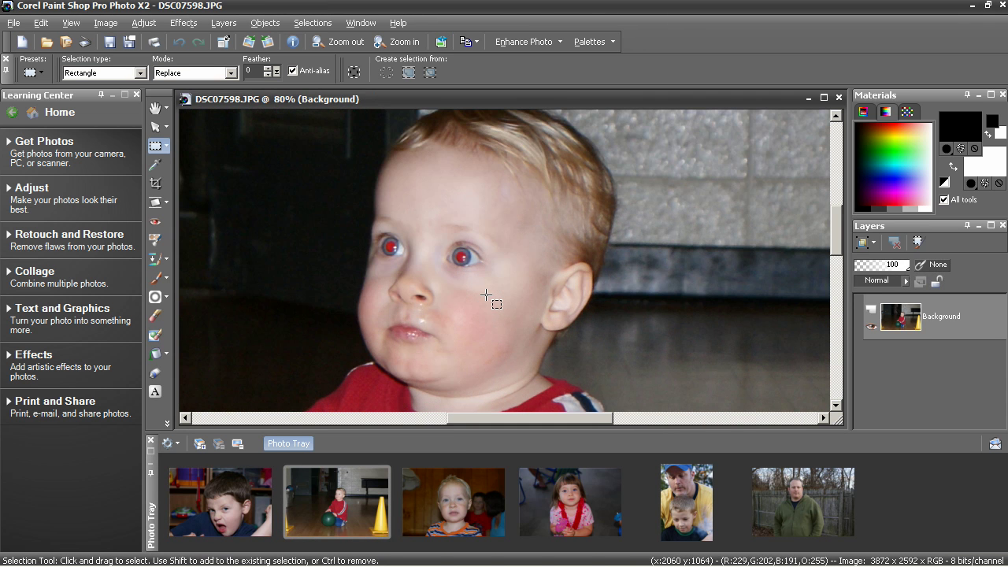
left_click(157, 239)
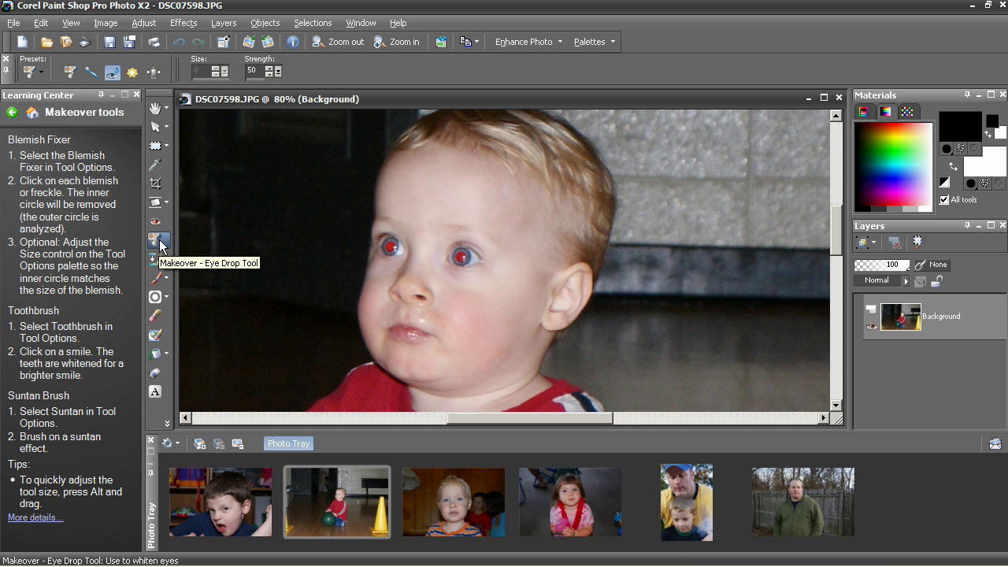
- Choose Blemish Fixer with strength 80 and zoom to 200% on the toddler's face
left_click(70, 75)
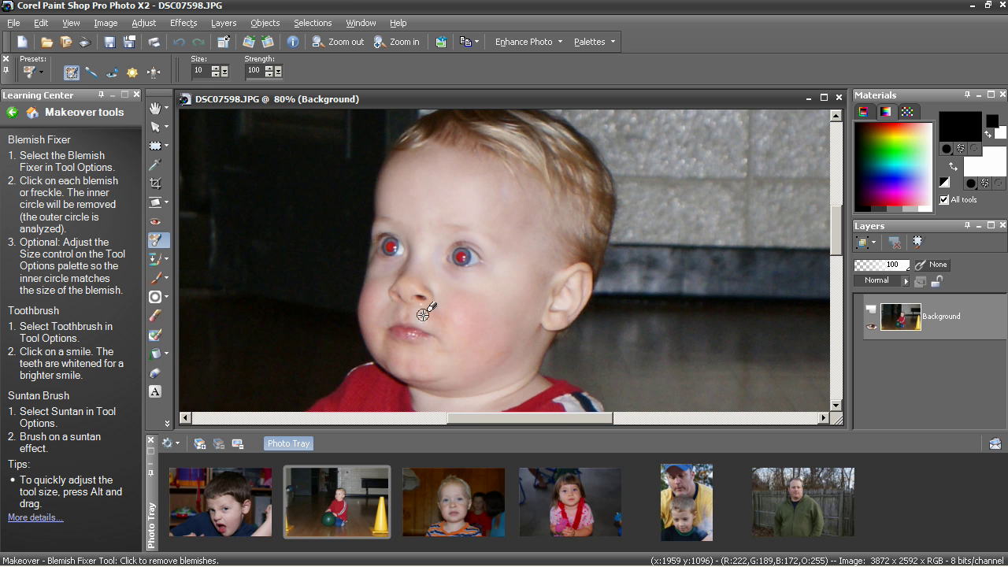
scroll(440, 315, "up", 3)
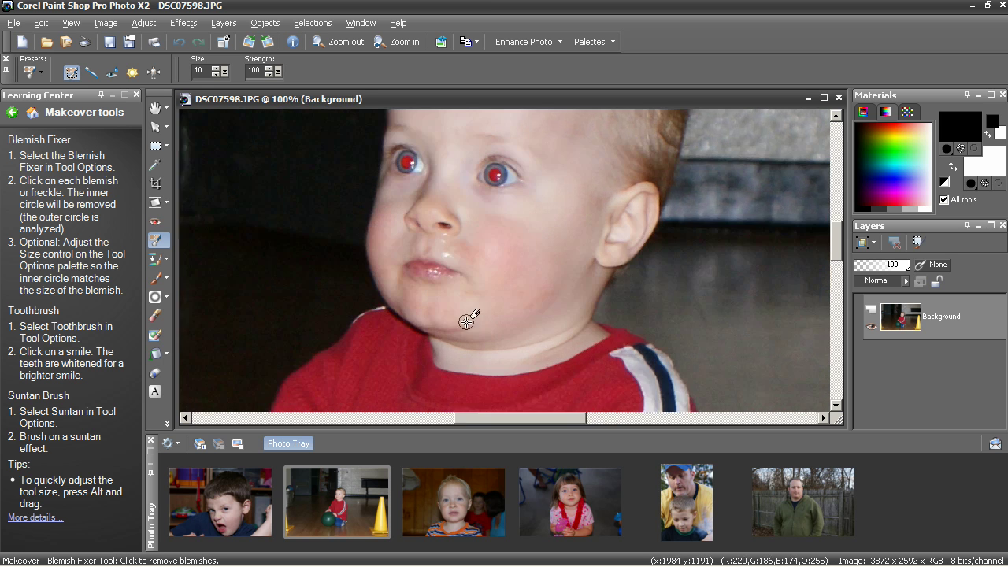
scroll(496, 256, "up", 1)
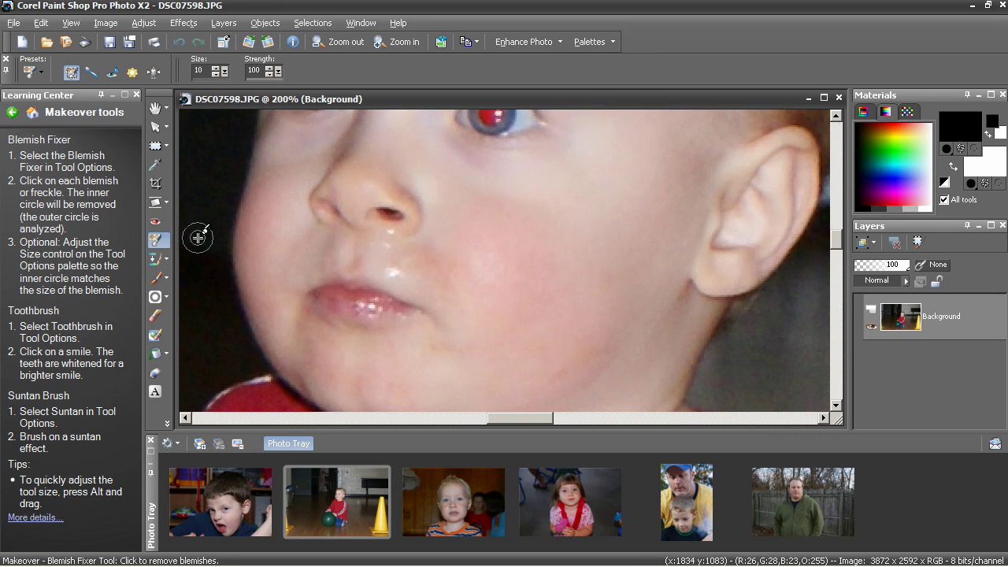
left_click(255, 71)
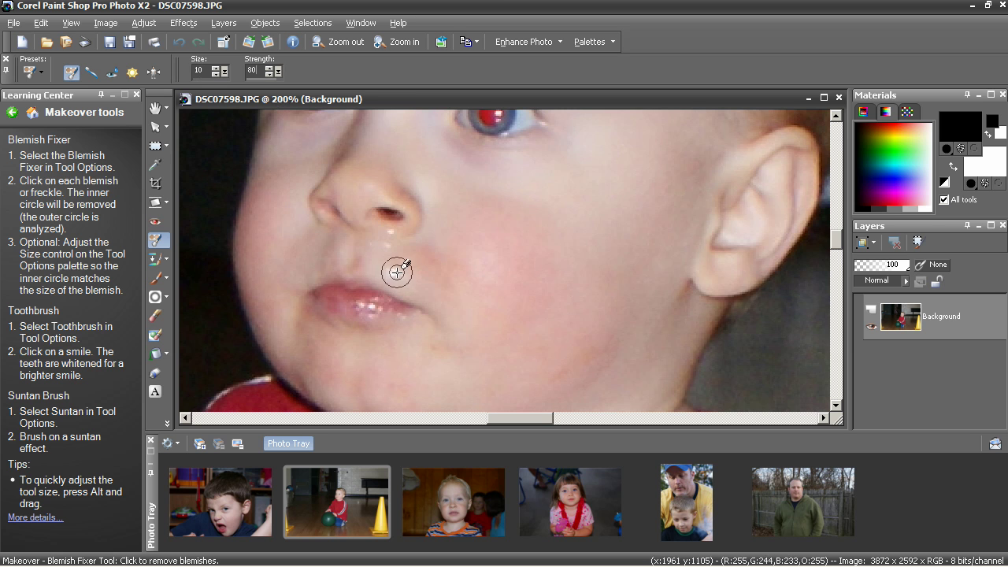
- Fix the blemishes near the lip and nostril, then close DSC07598.JPG without saving
left_click(391, 272)
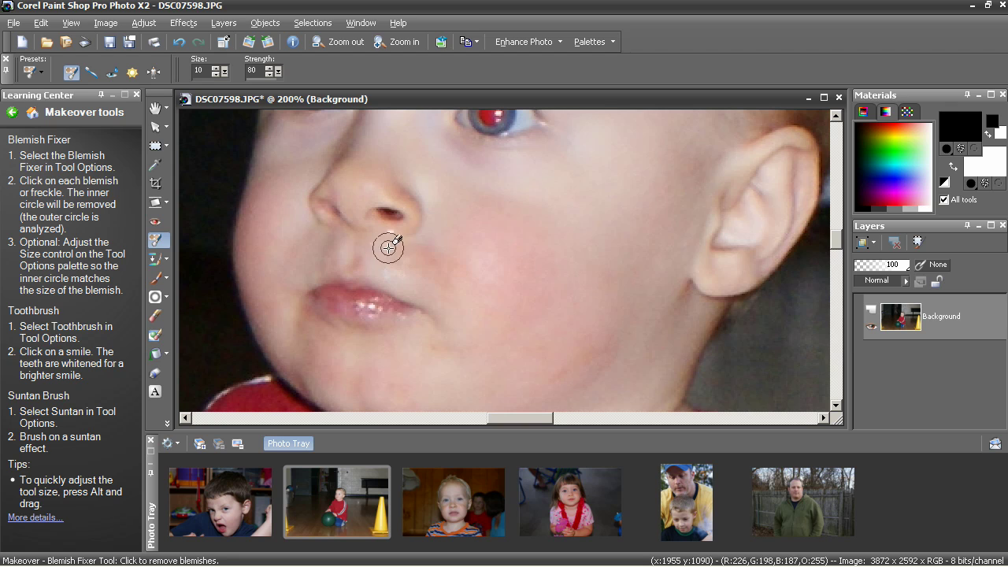
left_click(392, 229)
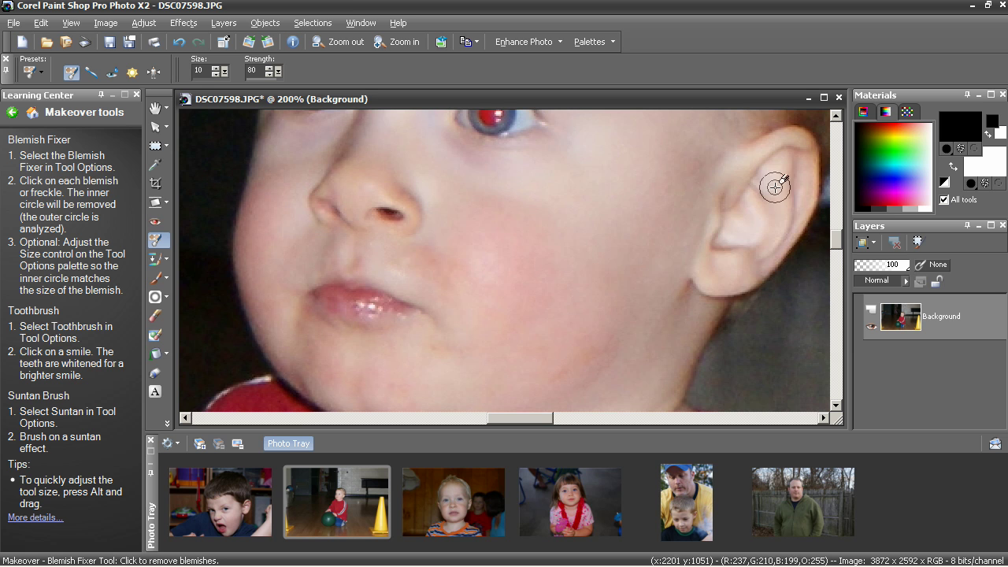
left_click(838, 97)
left_click(529, 309)
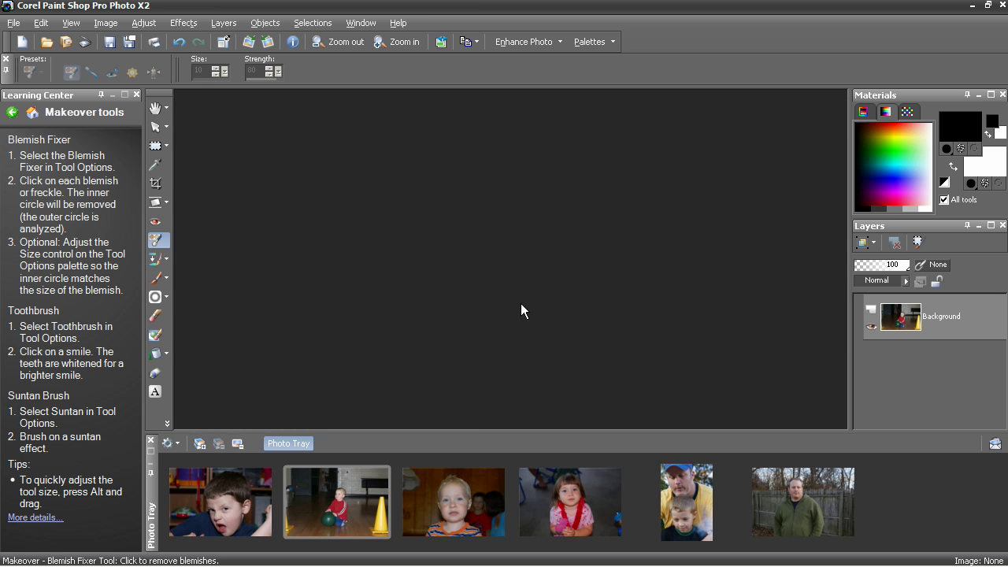
- Open _DSC4034.JPG, zoom to the mouth, and whiten the boy's teeth with Toothbrush
double_click(467, 494)
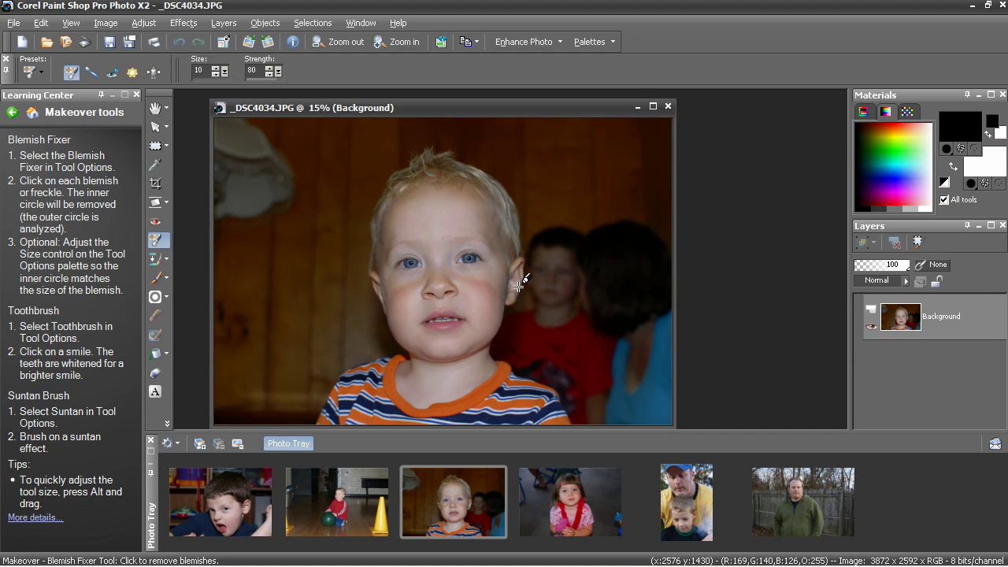
scroll(636, 290, "up", 2)
scroll(500, 249, "up", 4)
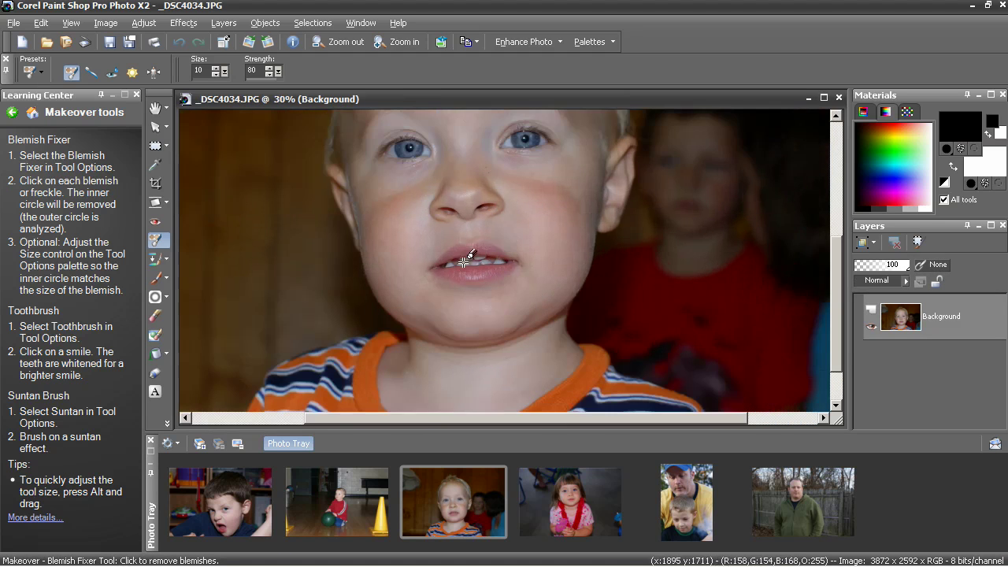
scroll(500, 249, "up", 3)
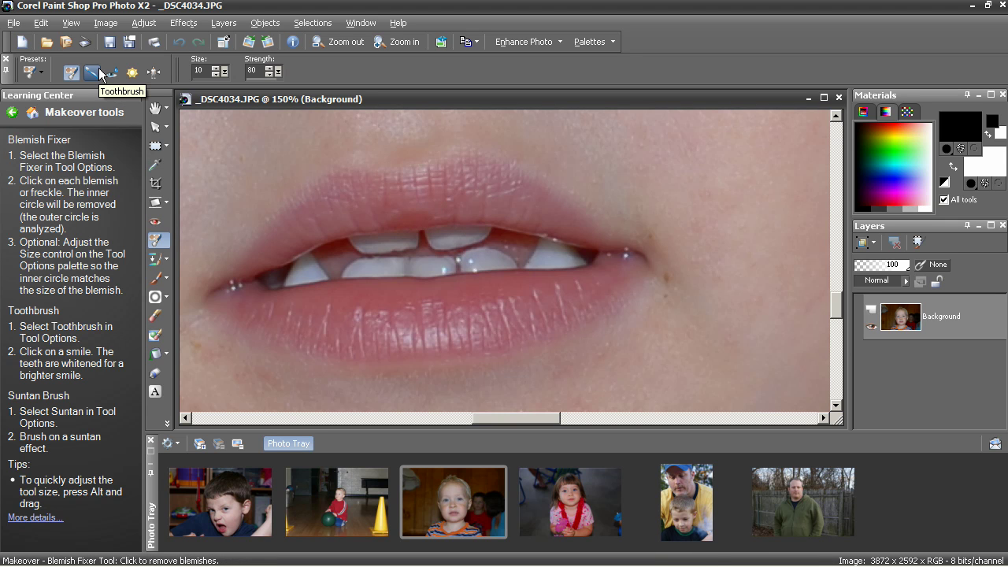
left_click(93, 74)
left_click(391, 240)
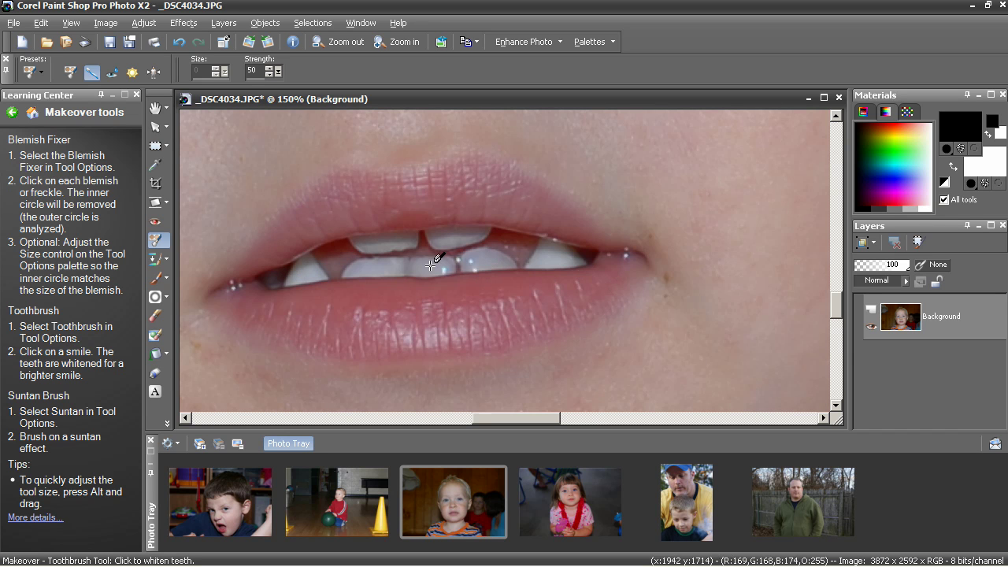
scroll(551, 244, "down", 3)
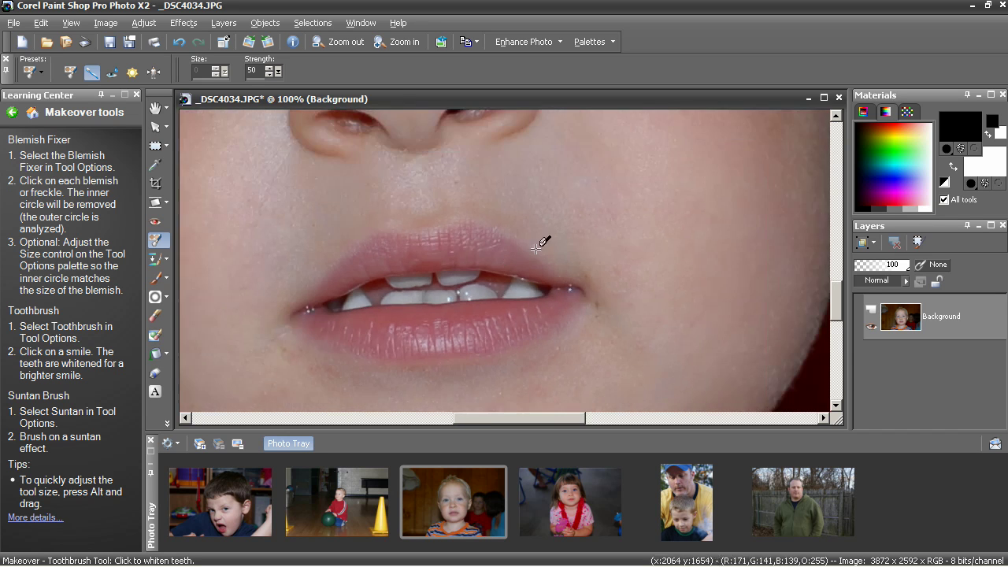
scroll(520, 236, "down", 2)
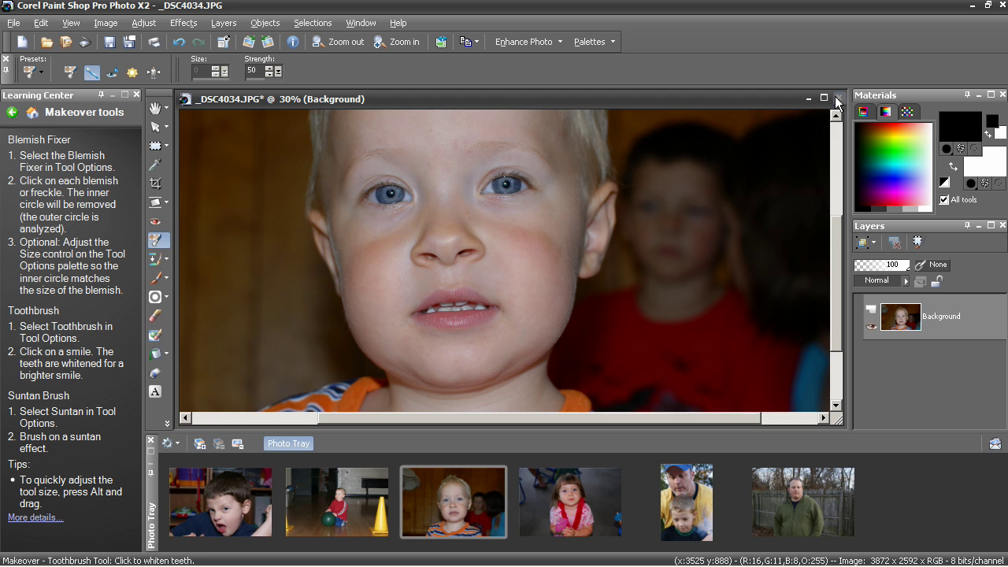
- Whiten the boy's left eye with Eye Drop, undoing the right-eye whitening
left_click(113, 77)
scroll(465, 197, "up", 3)
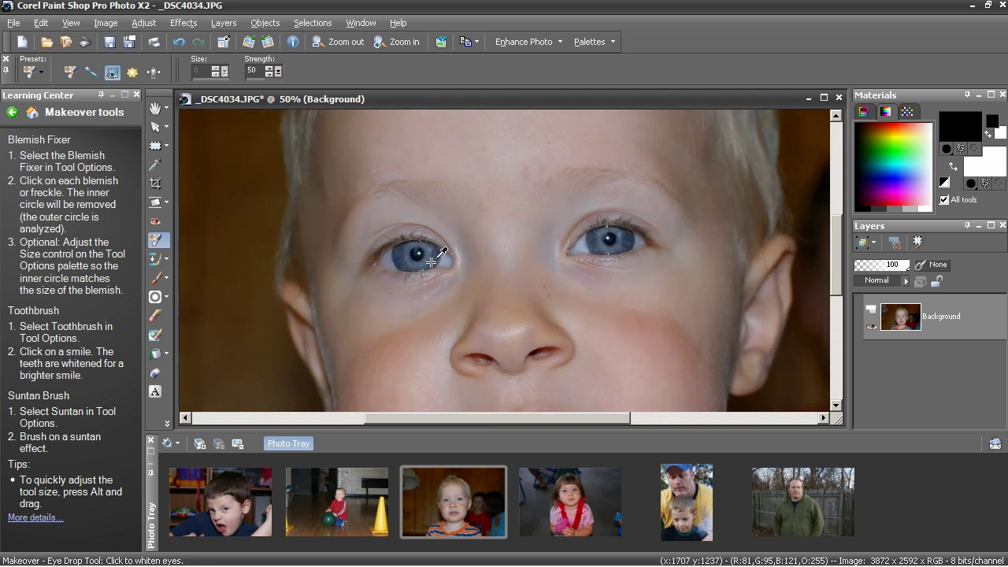
scroll(486, 256, "up", 3)
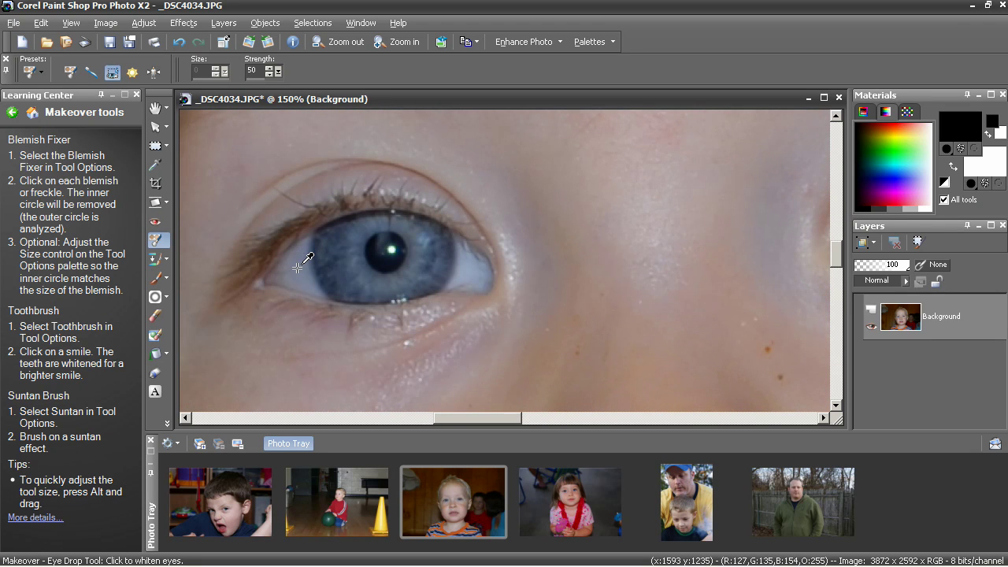
left_click(339, 270)
scroll(613, 256, "down", 1)
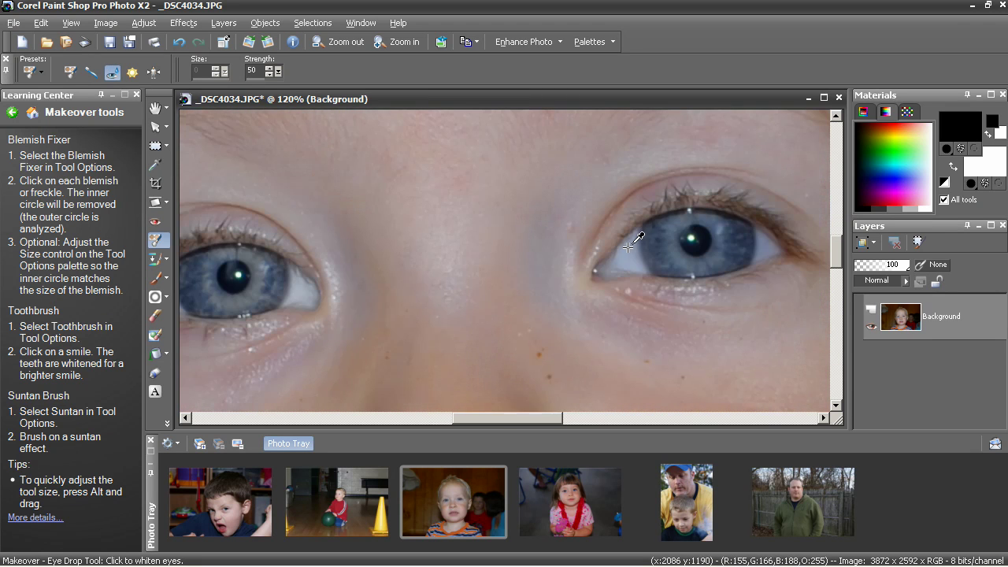
left_click(761, 252)
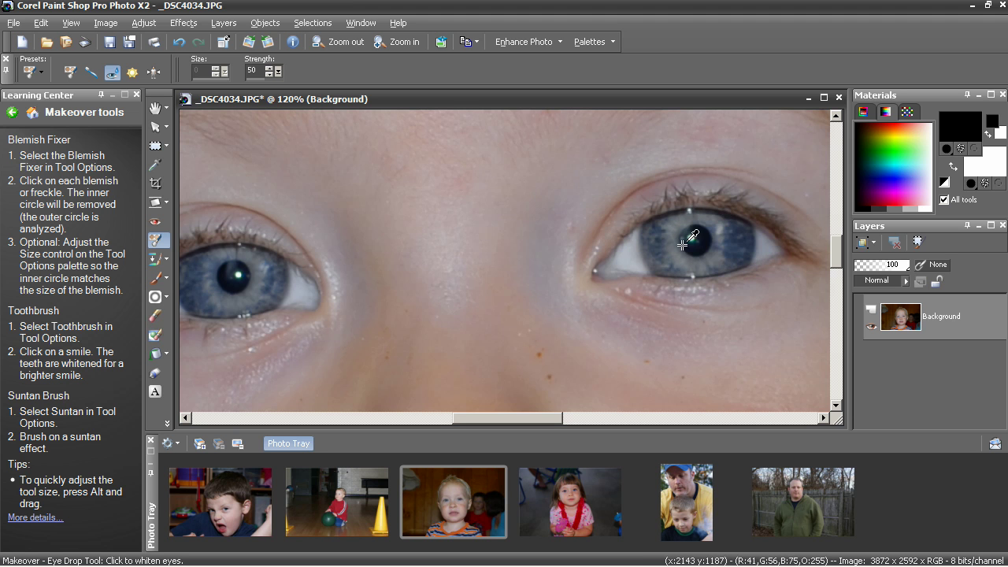
left_click(180, 45)
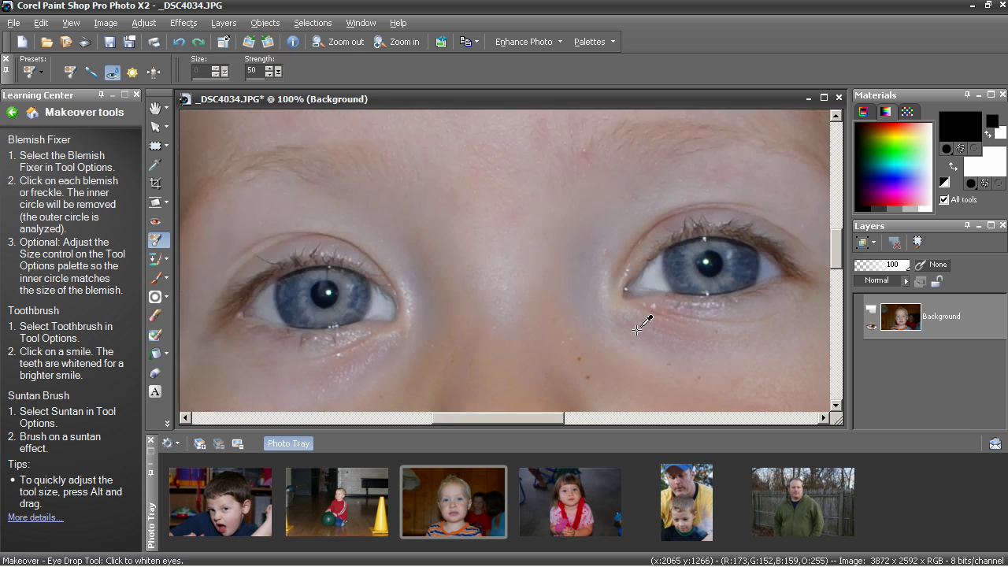
- Zoom out and close _DSC4034.JPG, bringing up the save-changes prompt
scroll(709, 319, "down", 3)
scroll(556, 284, "down", 2)
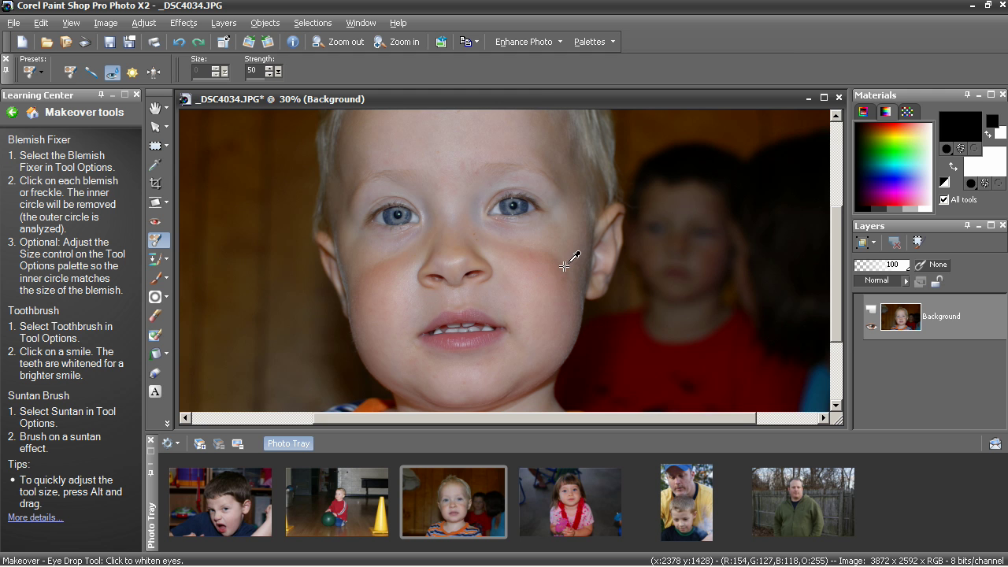
scroll(572, 250, "down", 1)
left_click(840, 98)
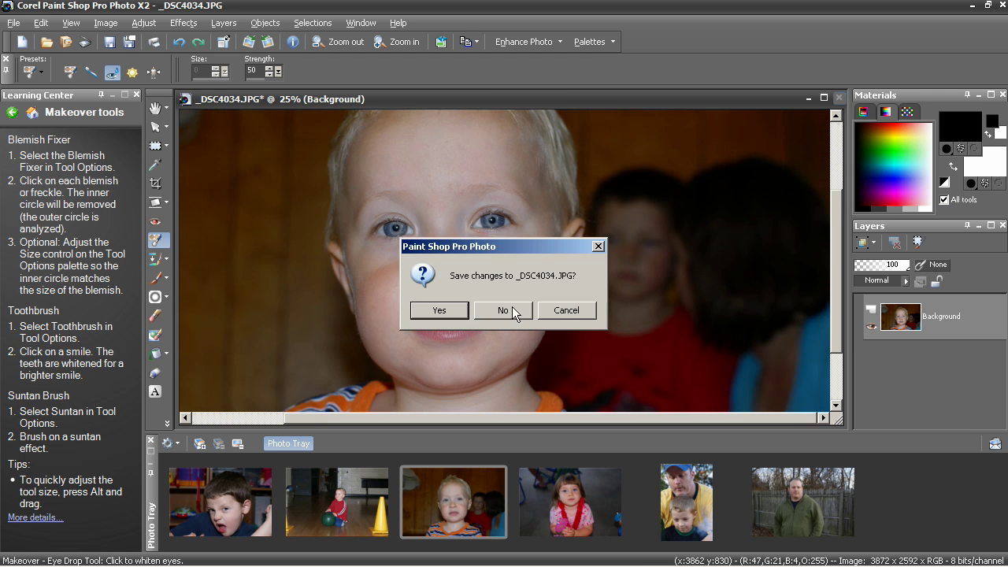
- Discard changes to _DSC4034.JPG, open DSC07105.JPG, and choose the Suntan brush
left_click(511, 307)
double_click(253, 482)
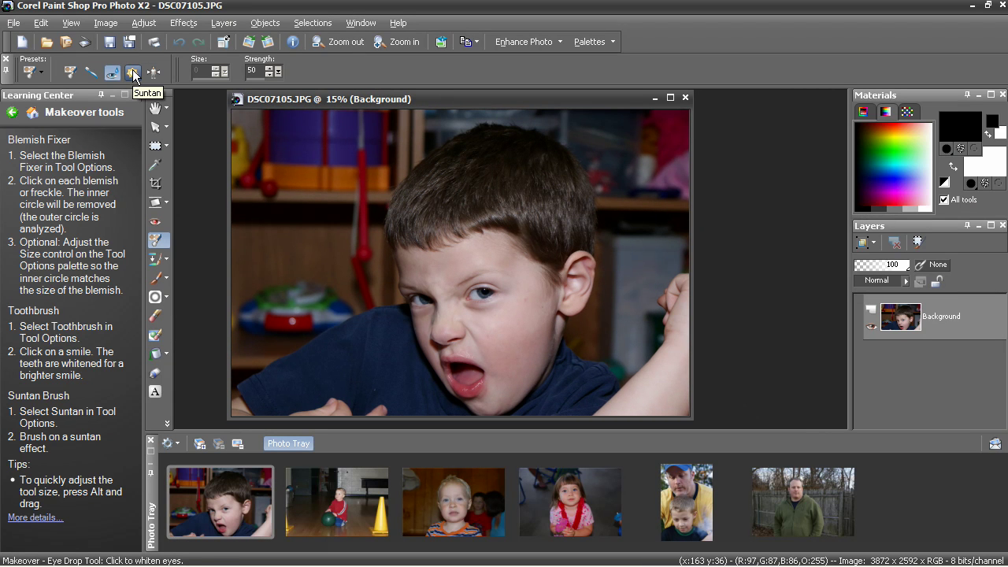
left_click(133, 74)
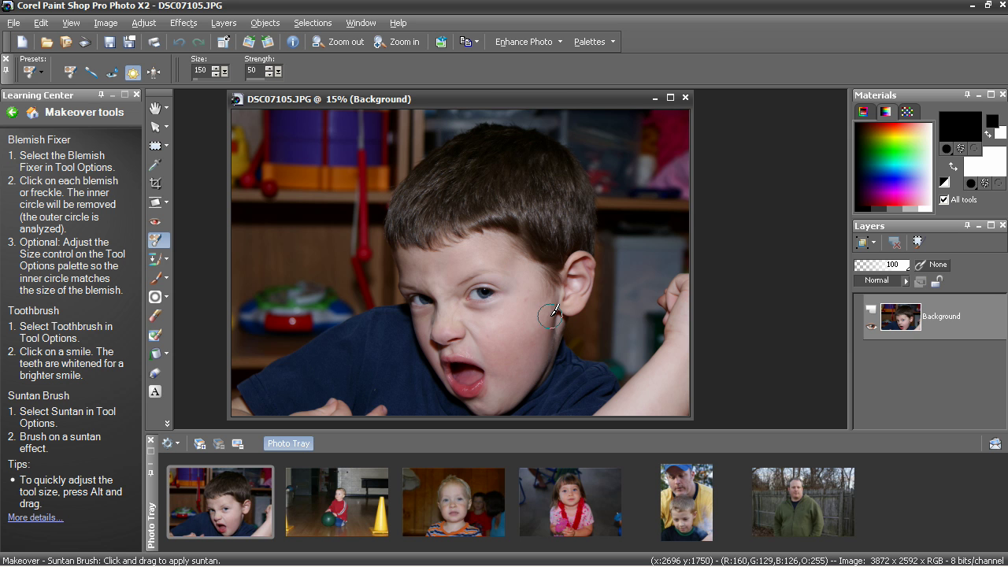
- Set suntan strength to 100 and brush it down the boy's cheek
left_click(260, 73)
key("BackSpace")
key("BackSpace")
type("100")
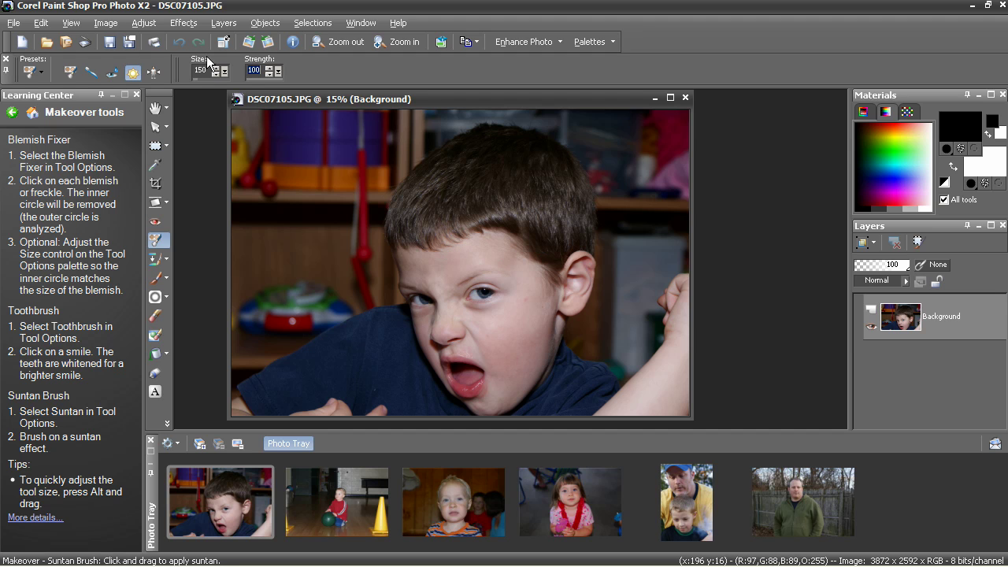
key("shift+Tab")
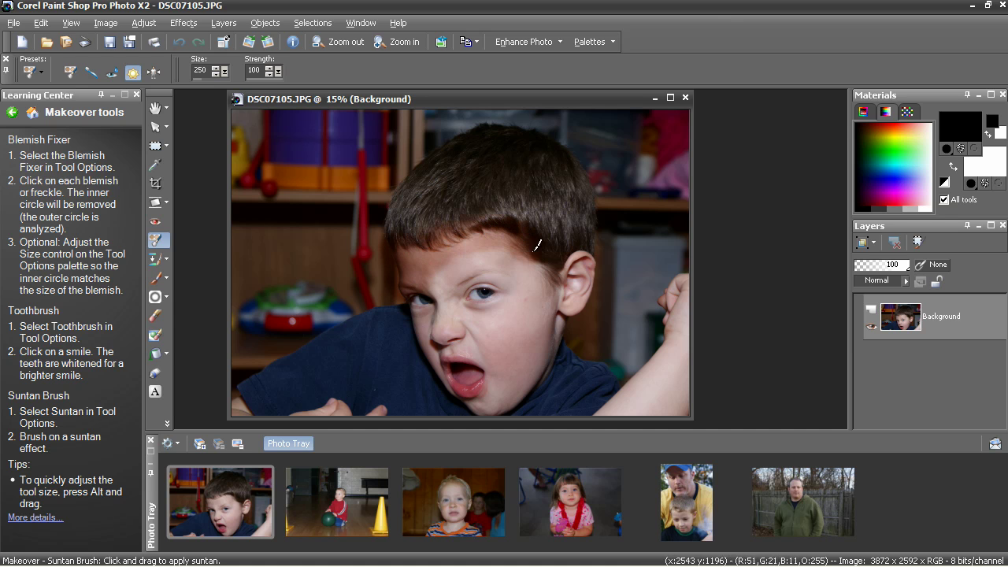
mouse_move(592, 252)
left_mouse_down()
mouse_move(585, 303)
mouse_move(568, 311)
mouse_move(515, 411)
mouse_move(486, 411)
mouse_move(446, 374)
mouse_move(414, 303)
mouse_move(414, 289)
mouse_move(441, 286)
mouse_move(449, 261)
mouse_move(501, 248)
left_mouse_up()
- Undo the cheek stroke and lower the suntan strength to 52
left_click(180, 43)
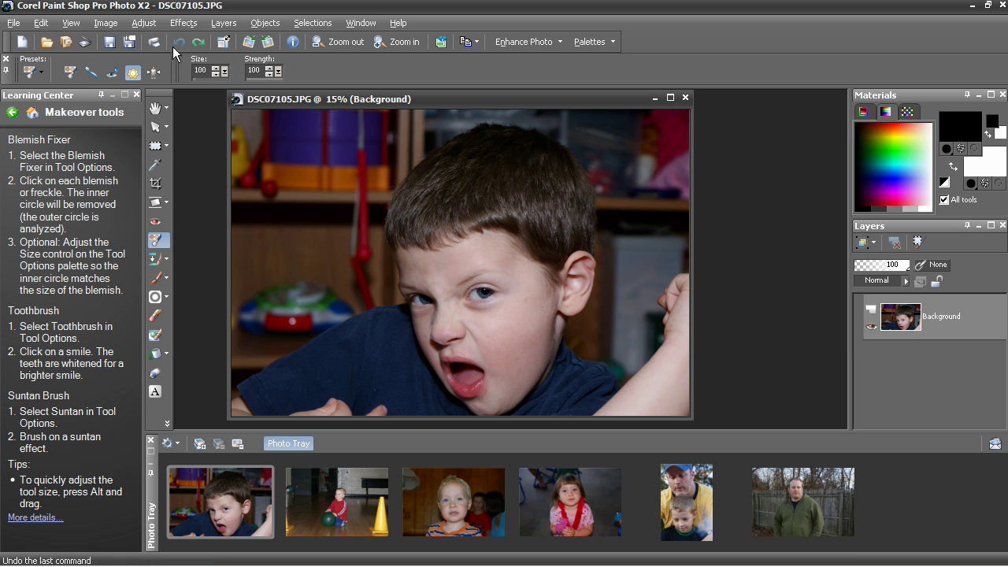
type("5")
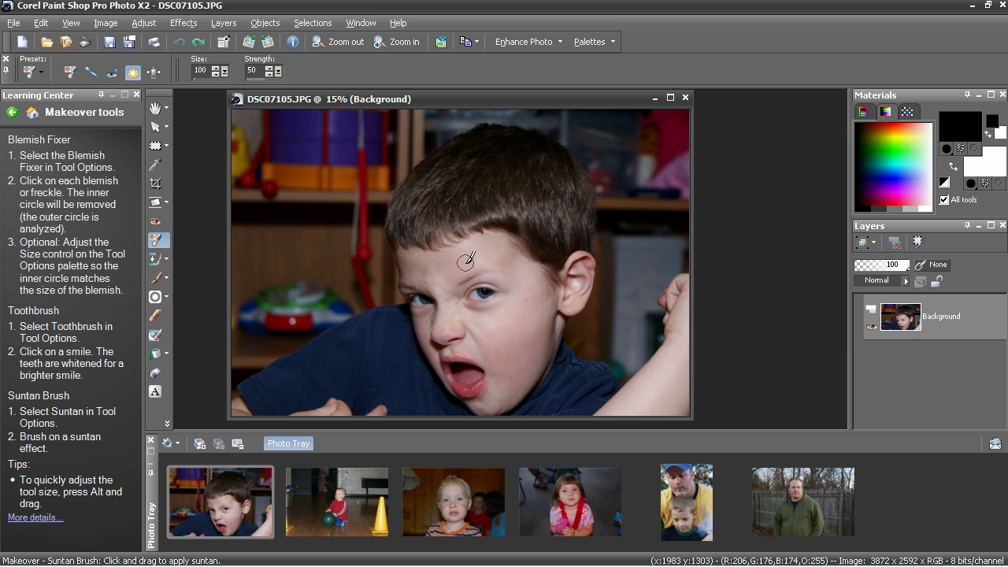
type("2")
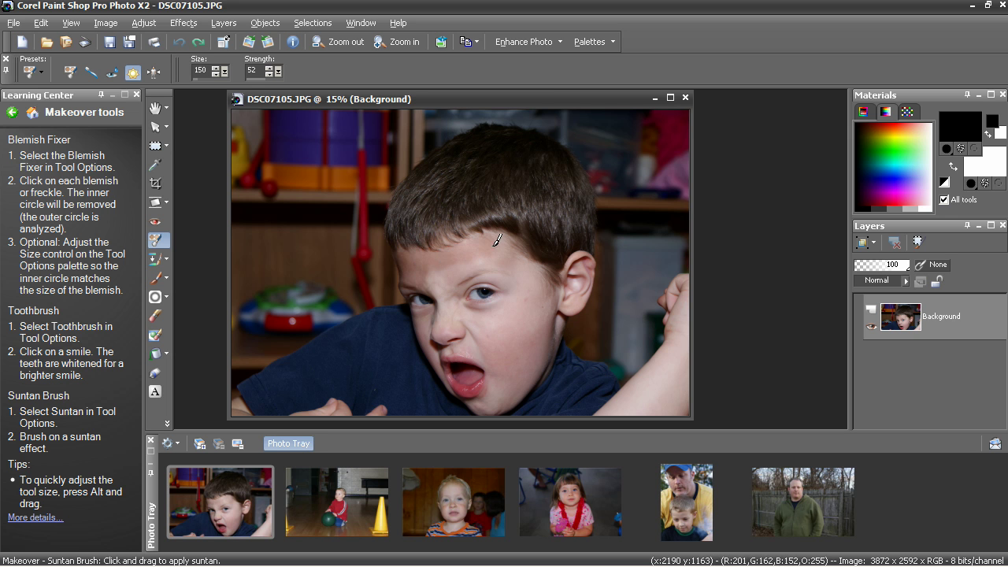
- Tan the boy's forehead, cheek to ear, and jaw and neck
mouse_move(497, 240)
left_mouse_down()
mouse_move(508, 253)
mouse_move(438, 274)
left_mouse_up()
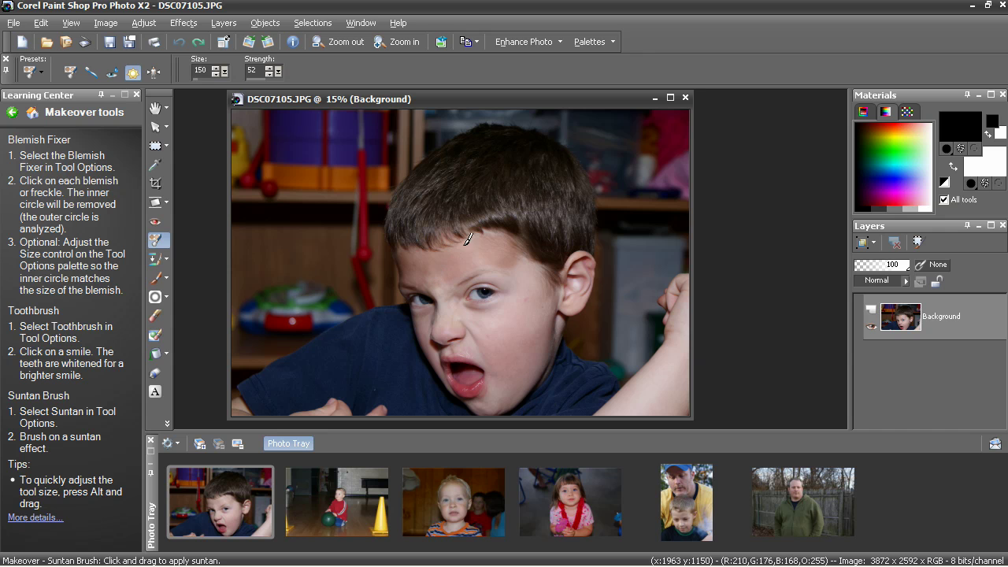
mouse_move(499, 239)
left_mouse_down()
mouse_move(550, 274)
mouse_move(551, 303)
mouse_move(577, 271)
mouse_move(555, 315)
left_mouse_up()
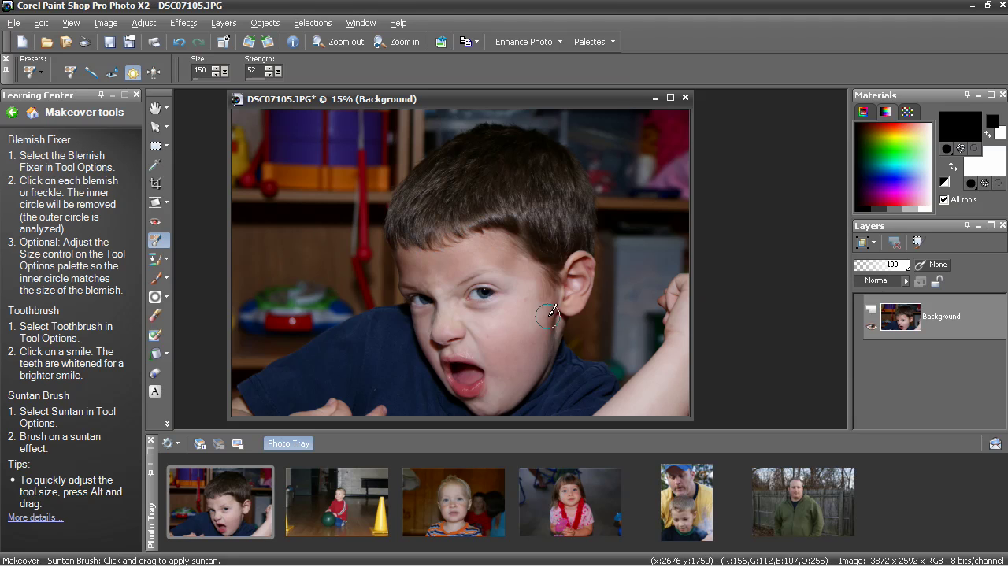
mouse_move(552, 314)
left_mouse_down()
mouse_move(534, 364)
mouse_move(506, 397)
left_mouse_up()
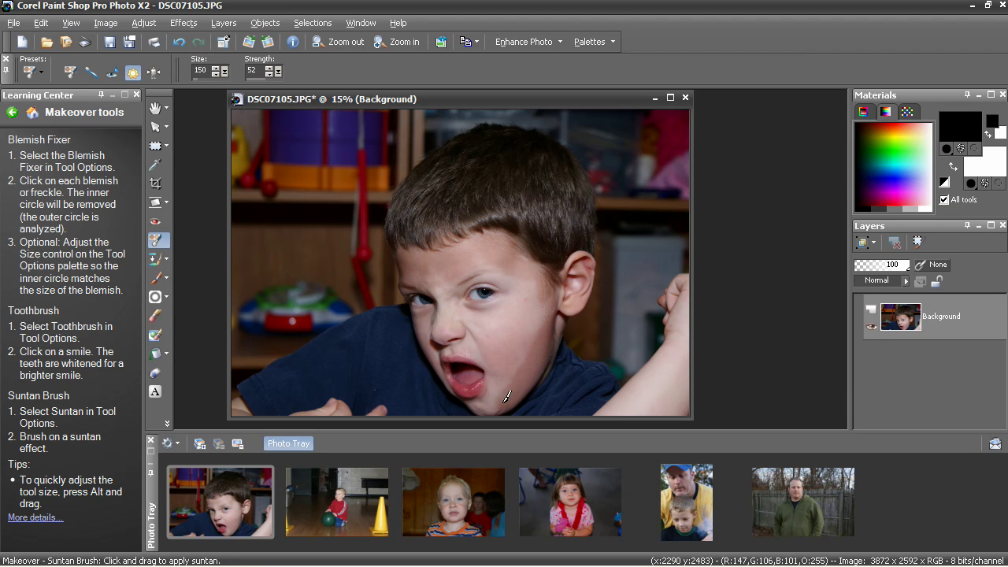
left_click(49, 23)
key("Escape")
- Zoom in, brush suntan along the side of the boy's nose, then zoom out fully
scroll(443, 333, "up", 2)
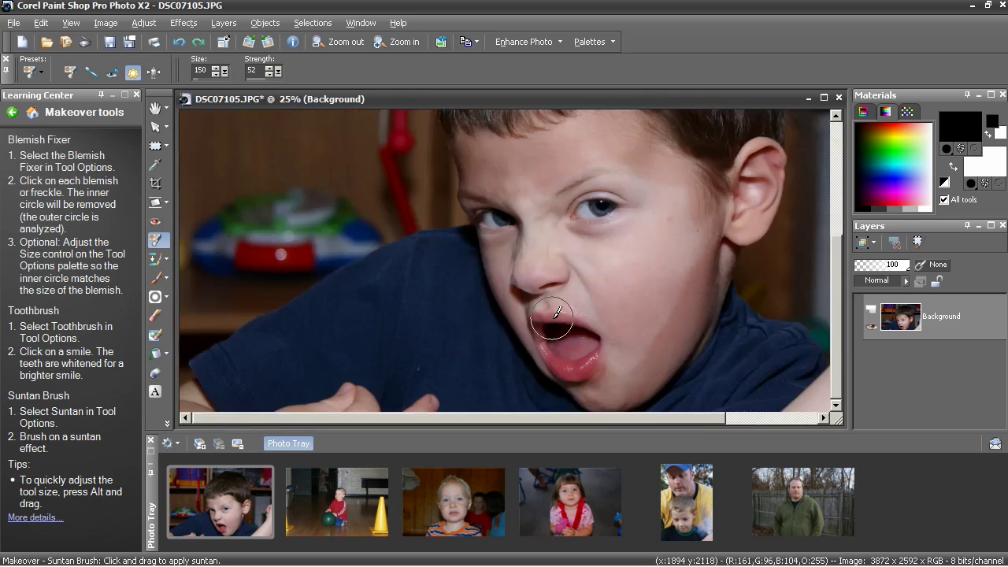
scroll(553, 313, "up", 4)
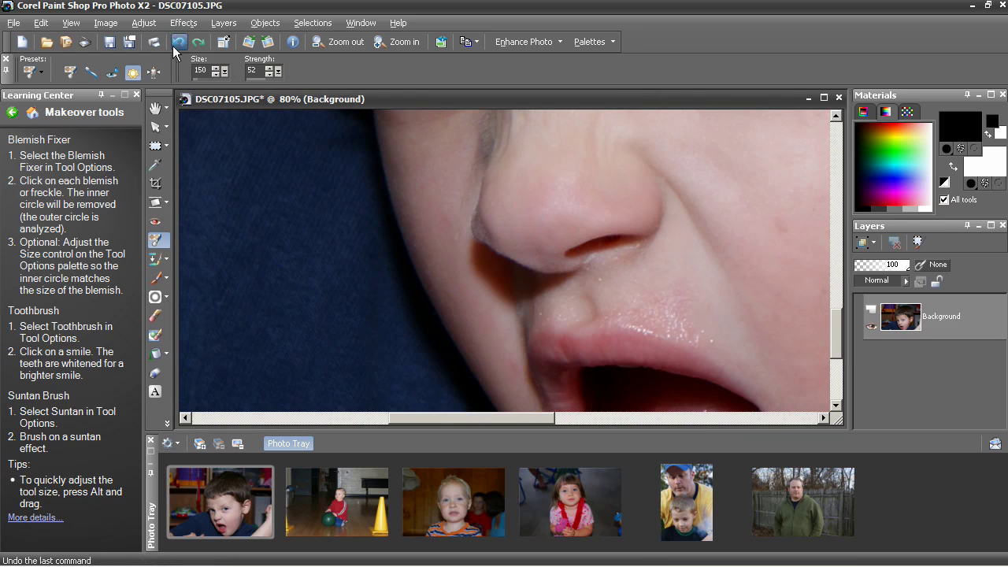
mouse_move(467, 232)
left_mouse_down()
mouse_move(480, 286)
mouse_move(468, 206)
mouse_move(446, 166)
left_mouse_up()
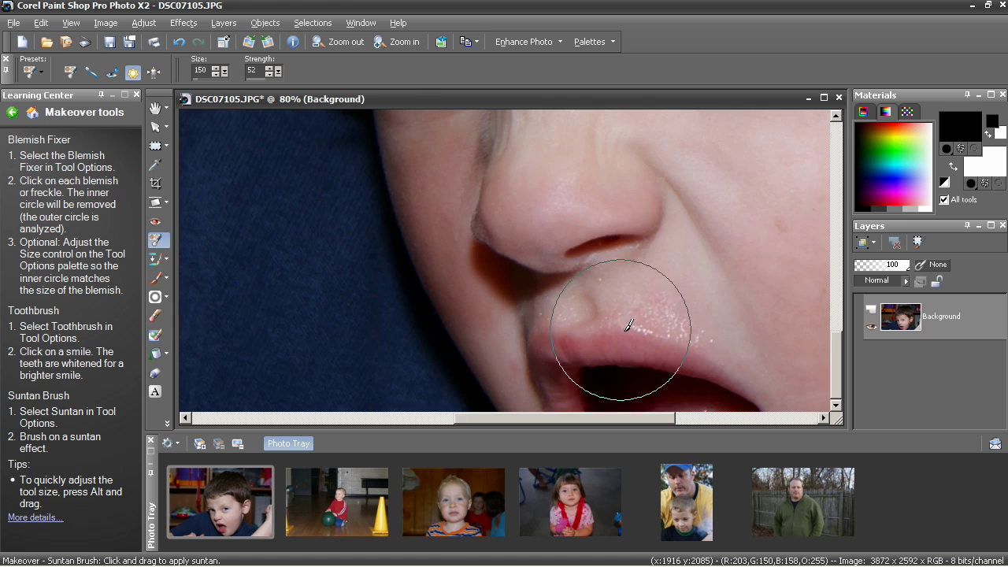
scroll(585, 315, "down", 3)
scroll(590, 243, "down", 1)
scroll(619, 253, "down", 1)
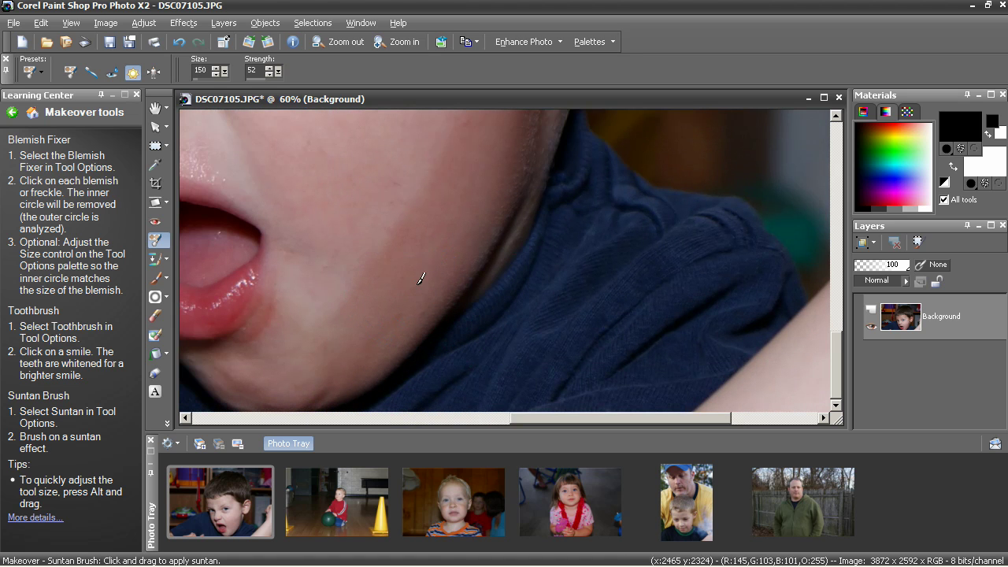
scroll(654, 260, "down", 2)
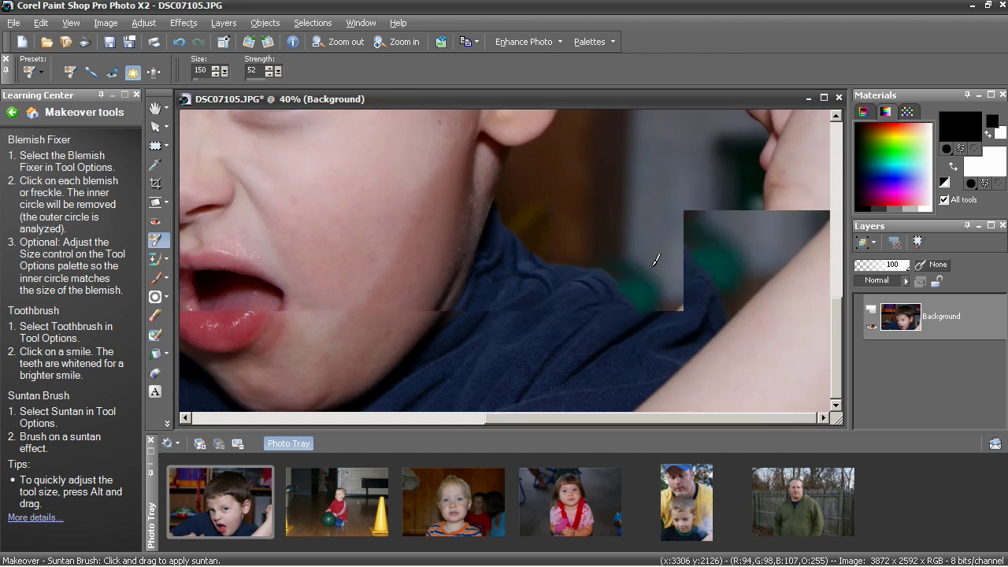
scroll(655, 260, "down", 3)
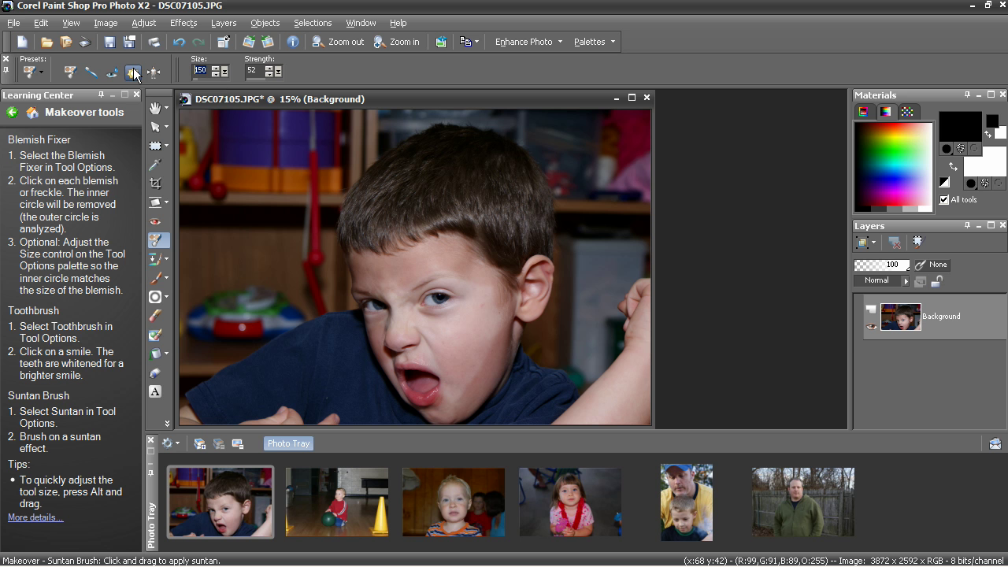
- Shrink the suntan brush to size 50 and tan the boy's right thumb
type("50")
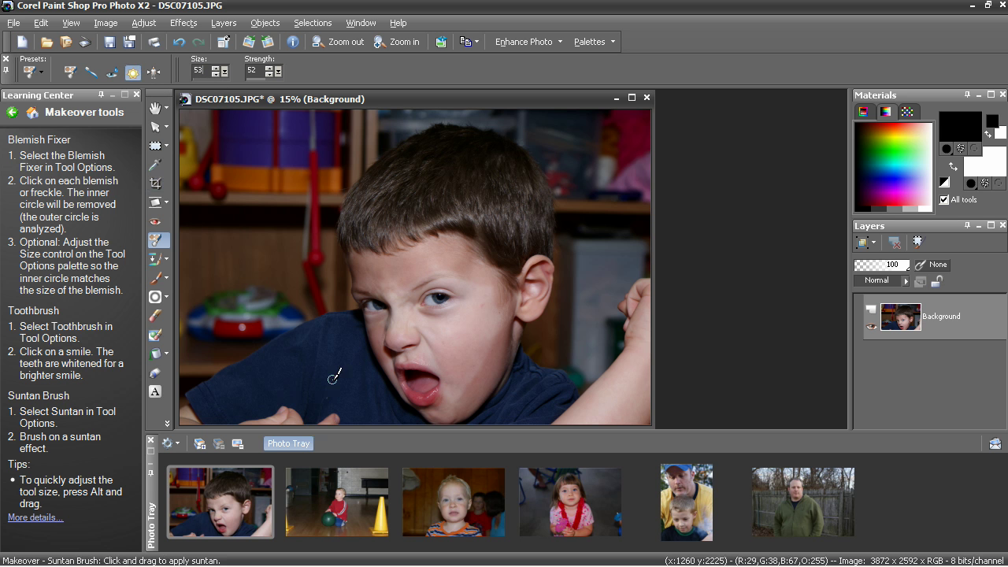
left_click(206, 413)
scroll(206, 414, "up", 5)
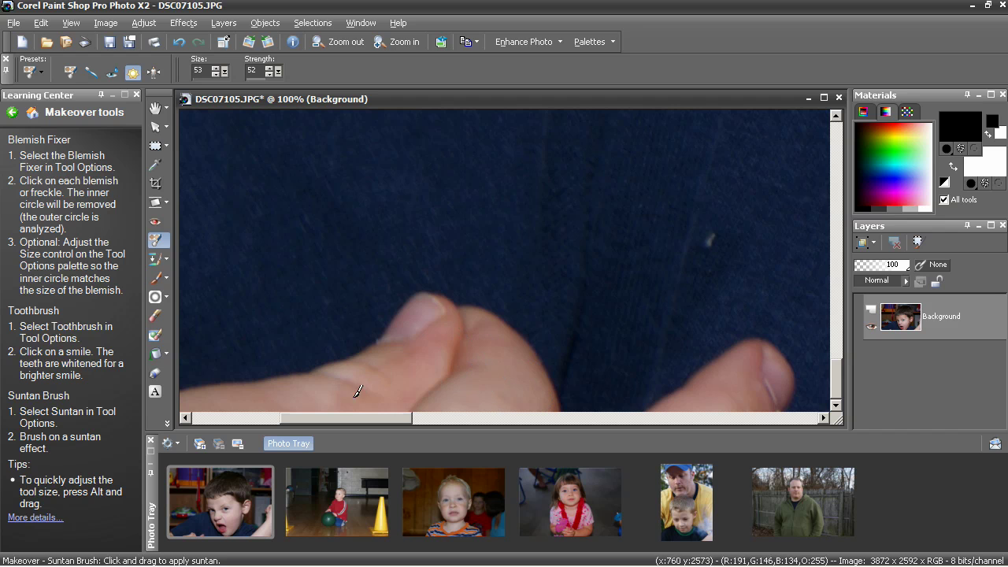
mouse_move(441, 314)
left_mouse_down()
mouse_move(504, 354)
mouse_move(522, 407)
mouse_move(462, 394)
left_mouse_up()
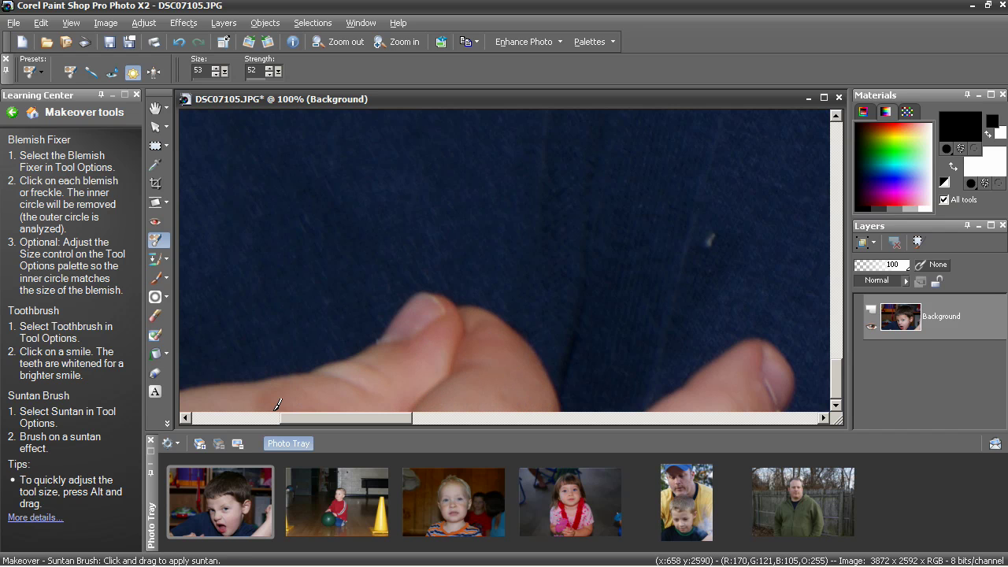
scroll(498, 348, "down", 2)
scroll(498, 349, "down", 4)
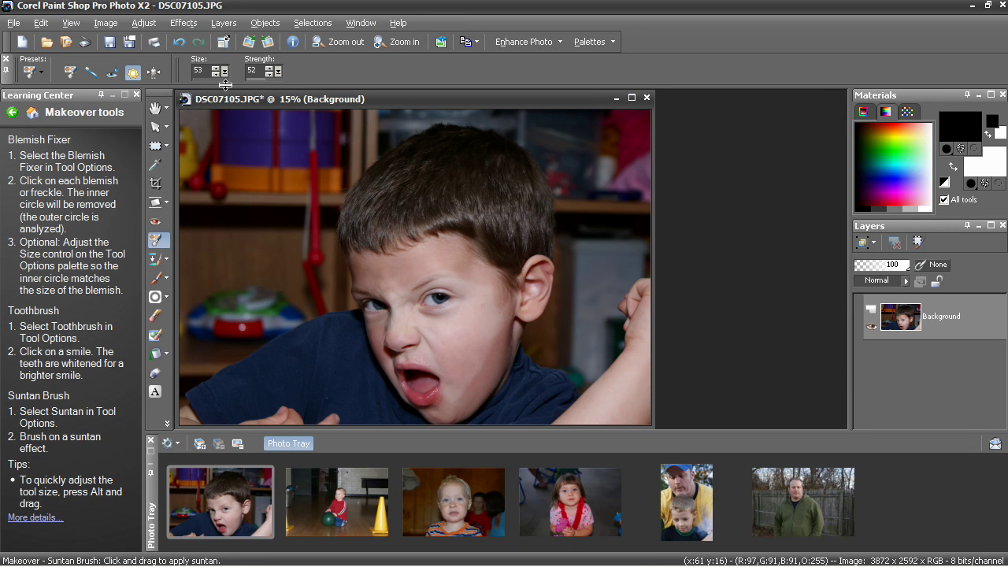
- Return the Suntan Brush size to 150 in Tool Options
left_click(132, 72)
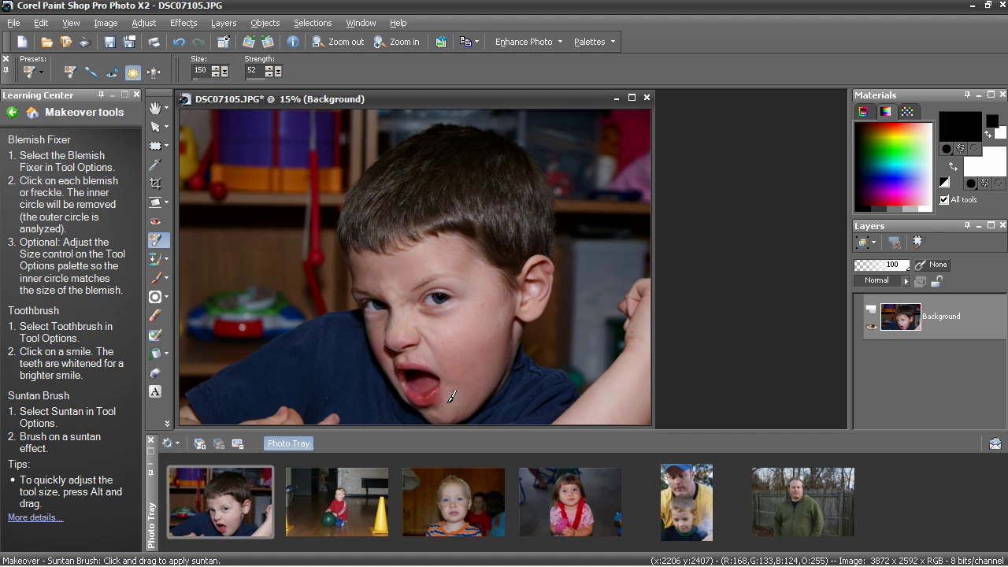
- Close the boy's photo without saving and open DSC08384.JPG
left_click(647, 97)
left_click(517, 317)
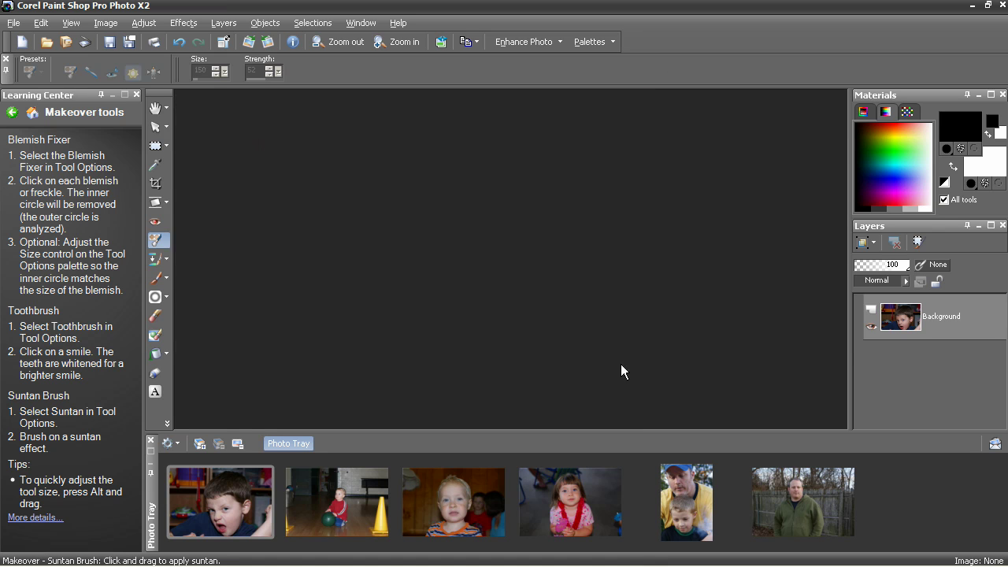
double_click(833, 510)
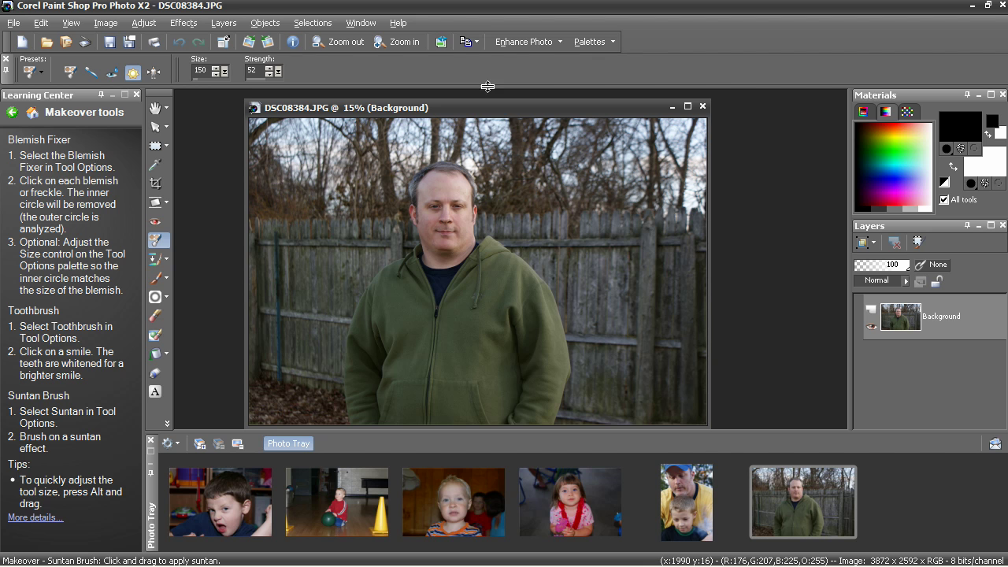
- Slim the man with Thinify at strength 100
left_click(154, 72)
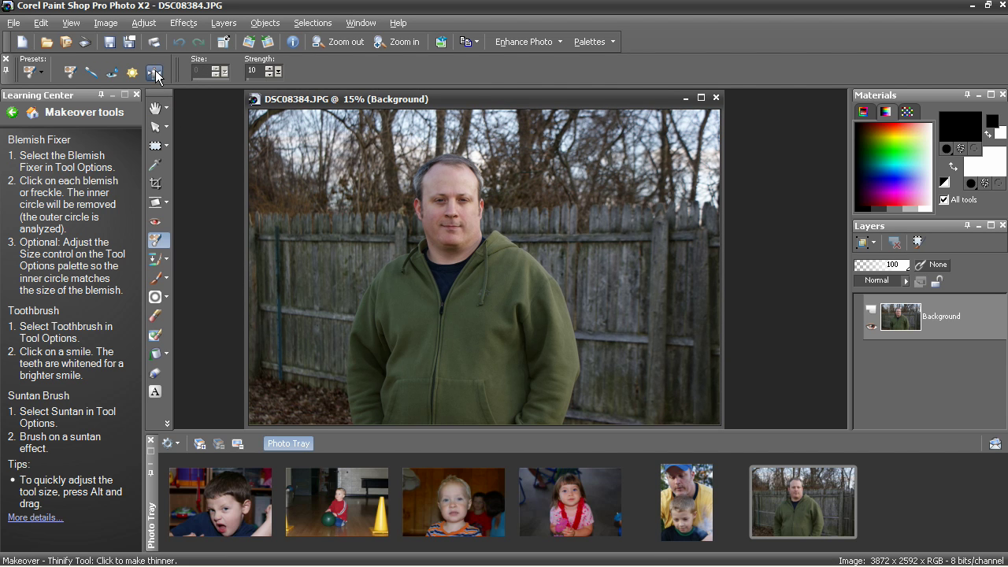
left_click(286, 80)
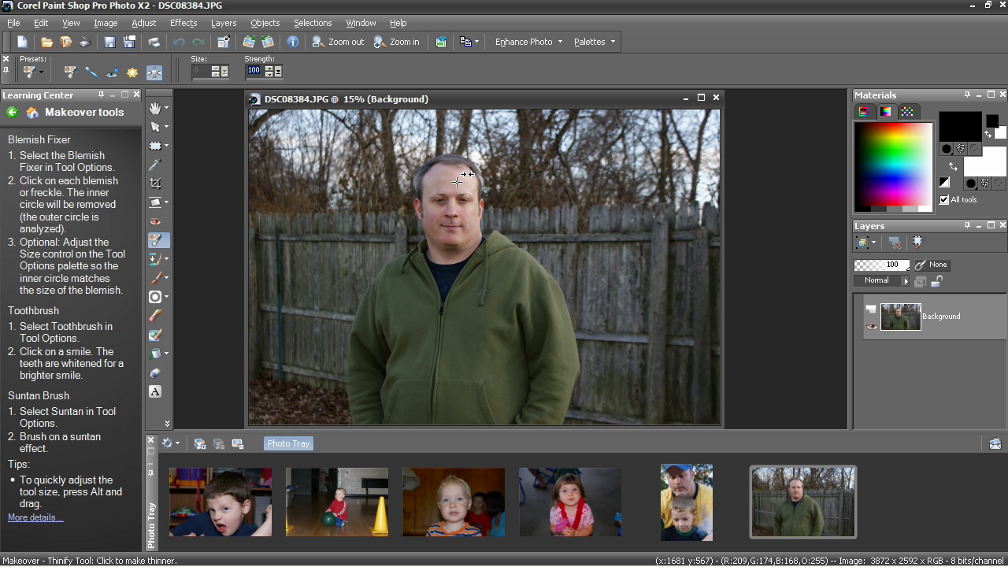
left_click(492, 182)
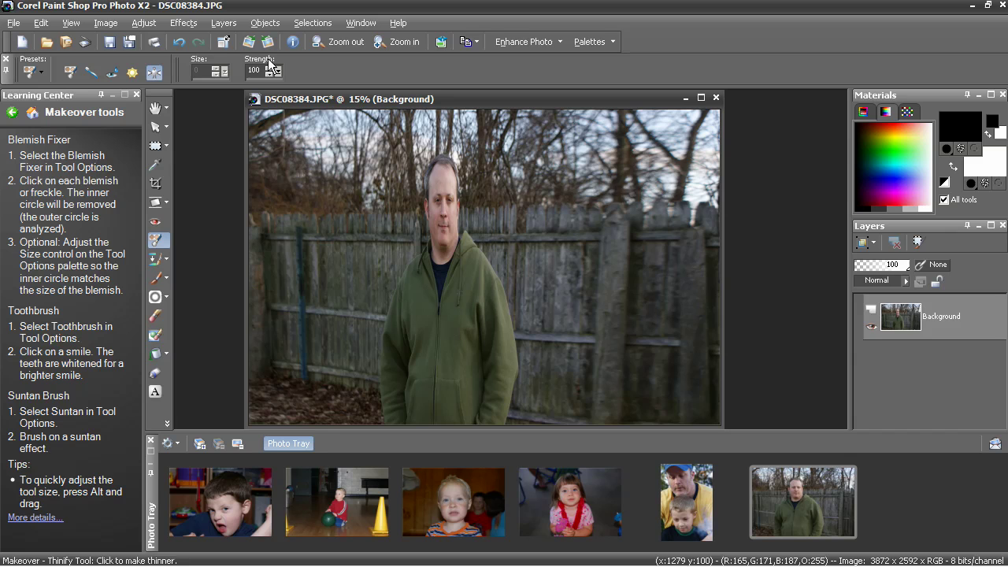
- Undo the Thinify on the man, reapply it twice, and undo each attempt to restore the original
left_click(179, 41)
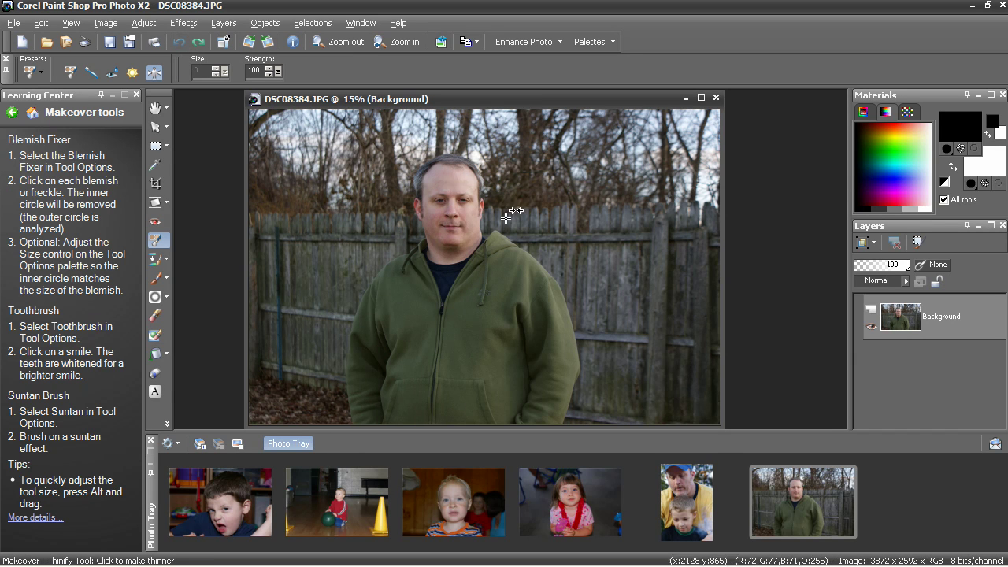
left_click(705, 309)
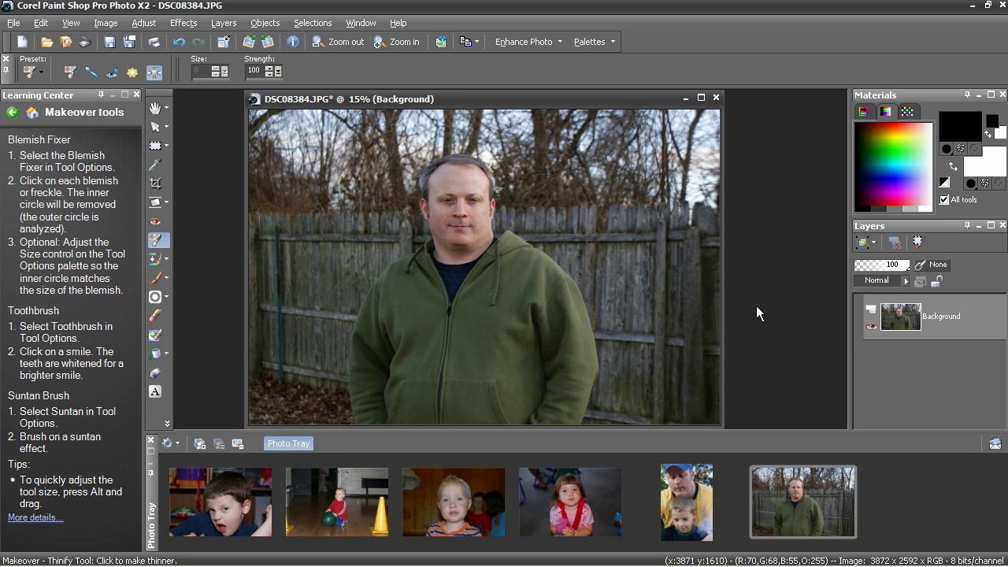
left_click(179, 42)
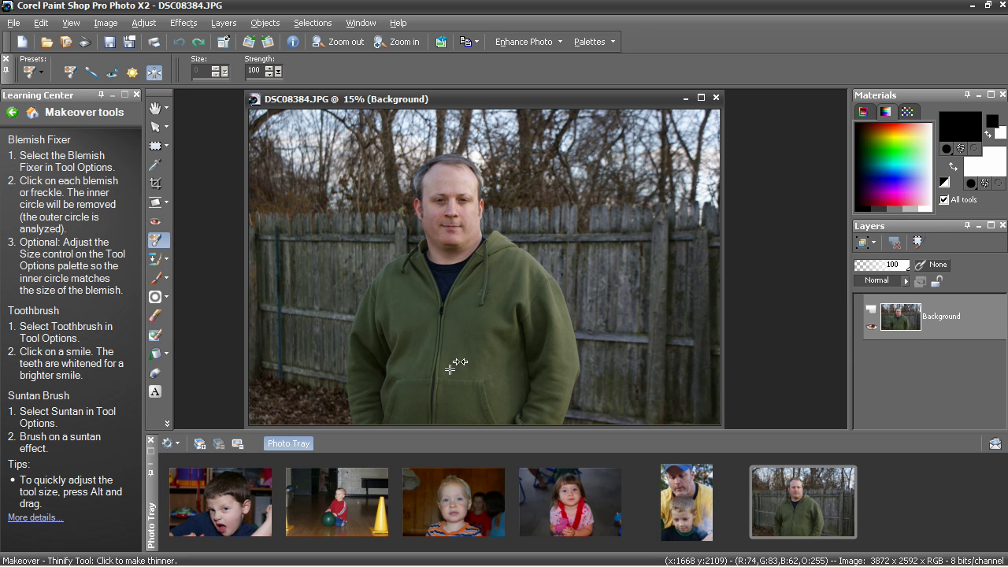
left_click(522, 369)
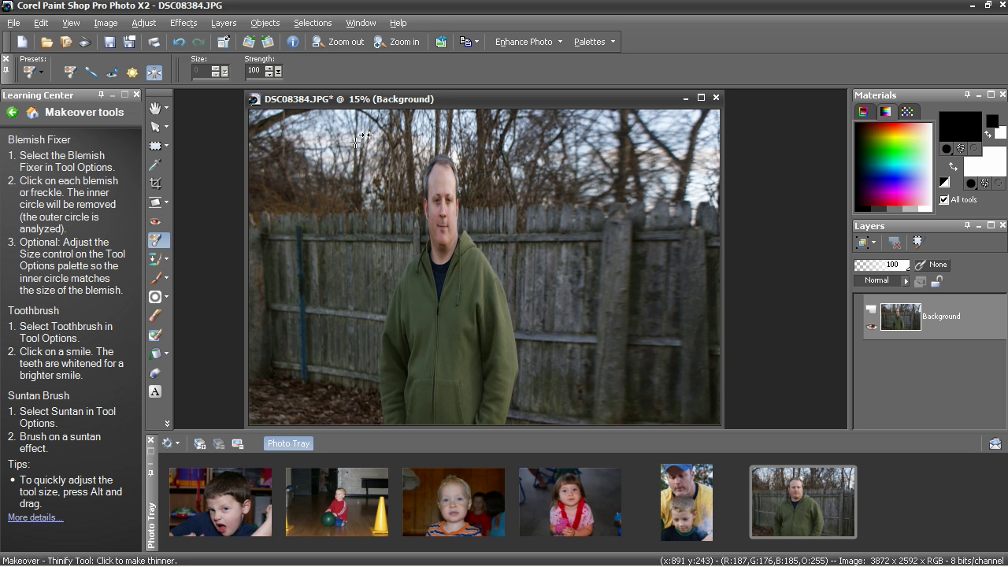
left_click(178, 42)
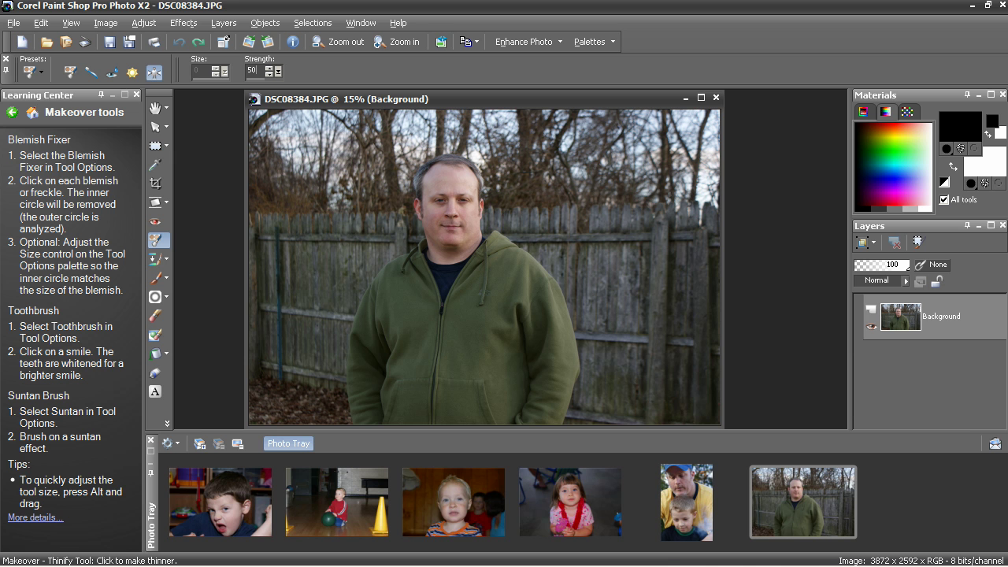
- Try Thinify at strength 50 and undo it, then reapply at strength 15 for subtle slimming
left_click(471, 355)
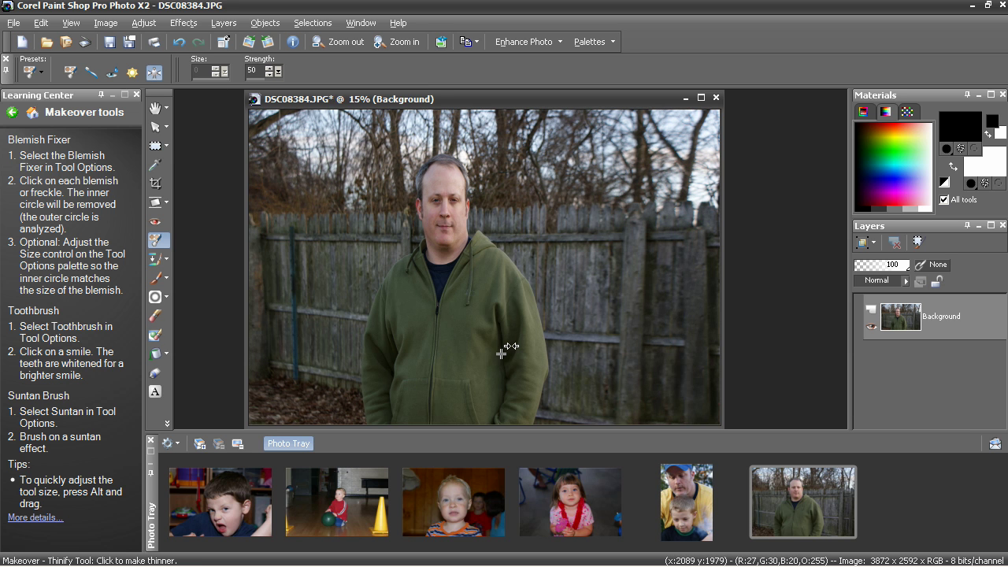
left_click(178, 42)
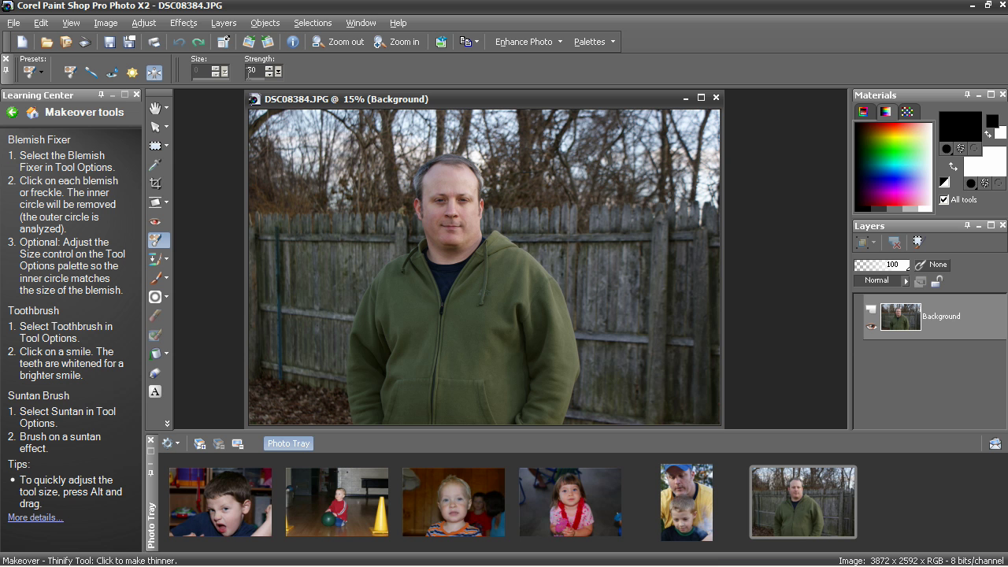
left_click(252, 79)
left_click(268, 74)
left_click(268, 74)
left_click(269, 74)
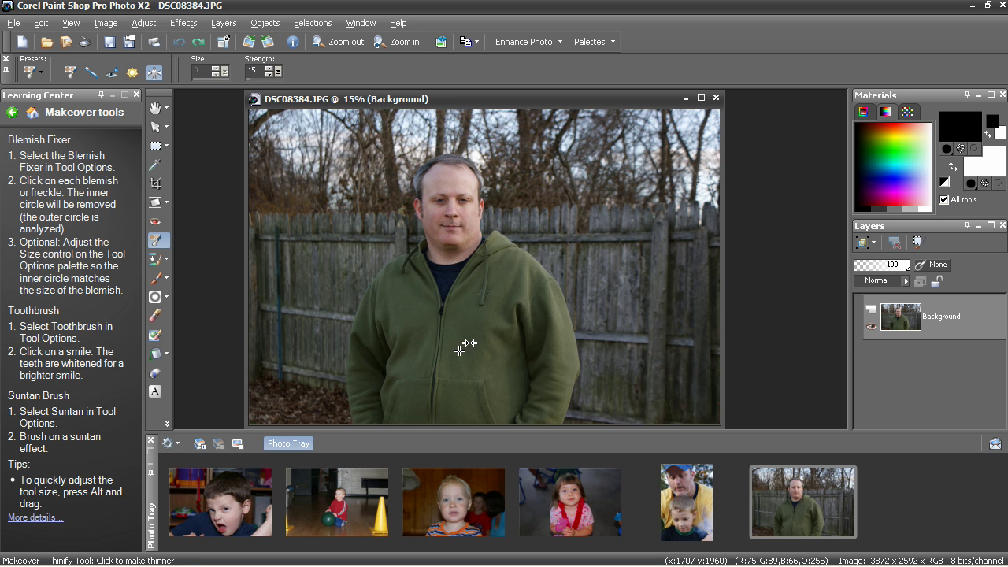
left_click(495, 360)
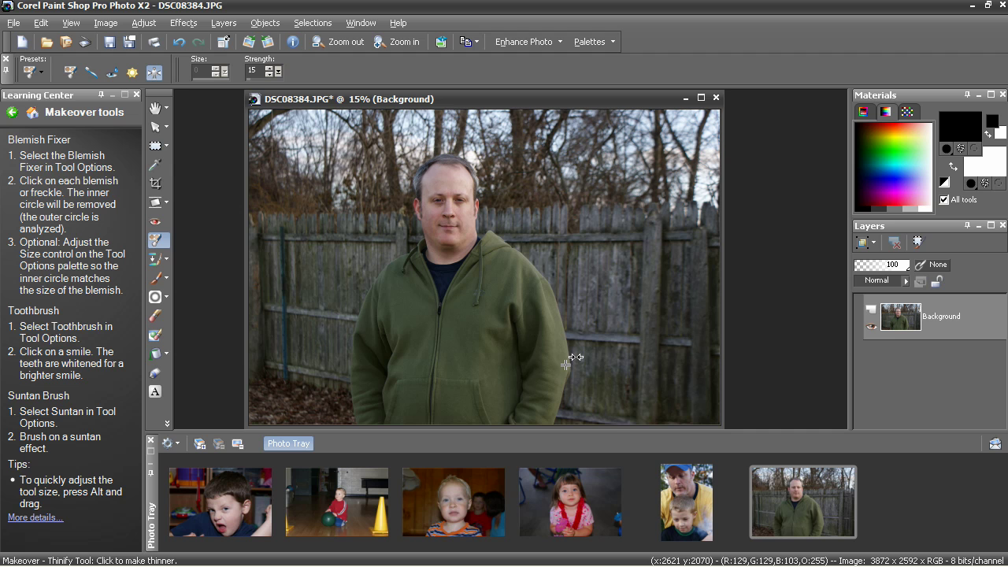
scroll(528, 243, "up", 2)
scroll(598, 228, "up", 1)
scroll(668, 319, "up", 5)
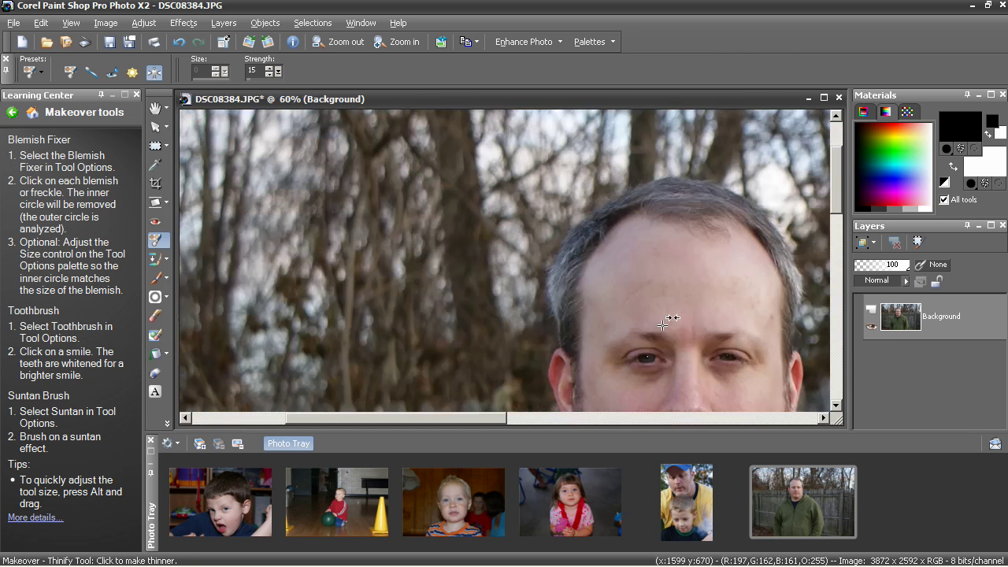
scroll(567, 347, "down", 1)
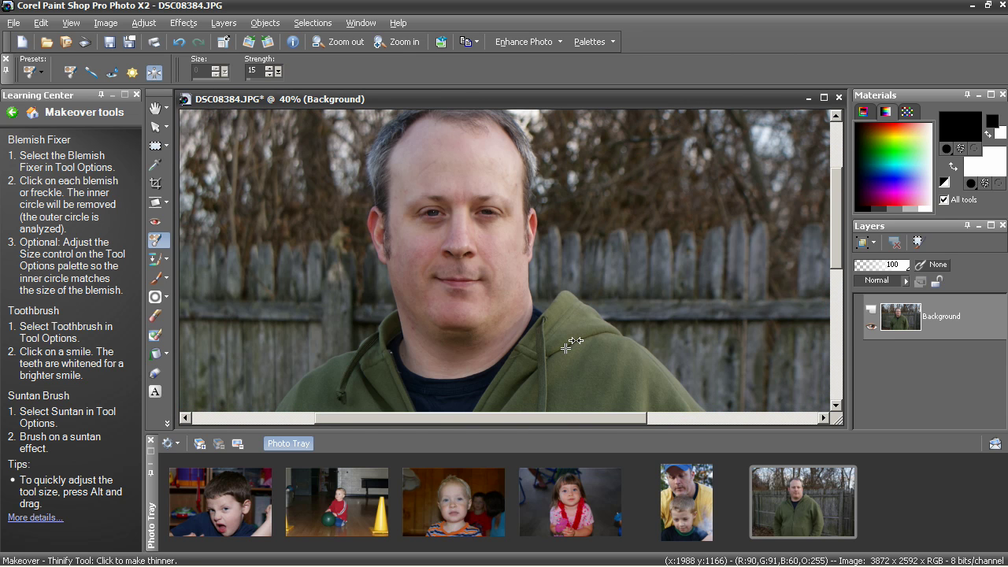